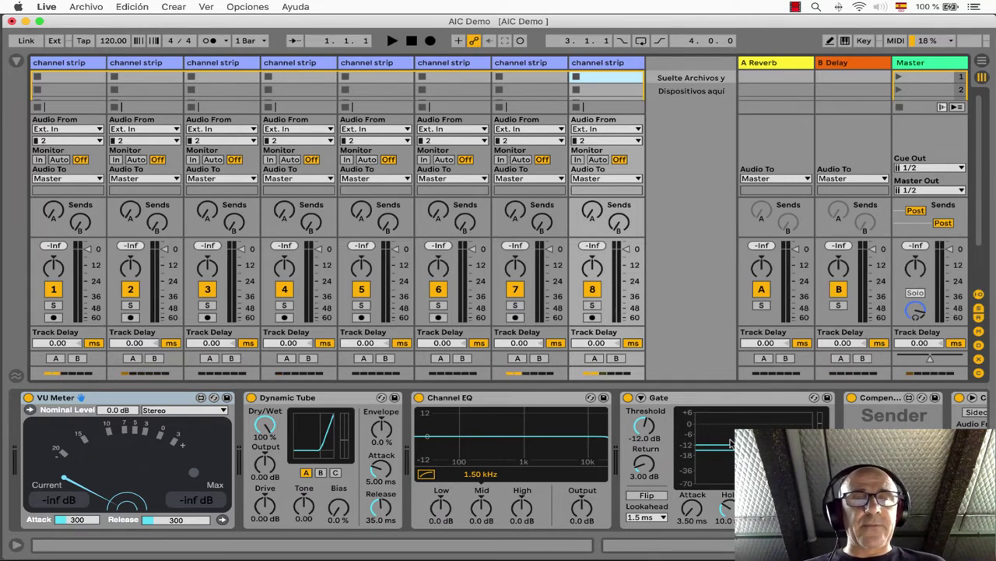
Step: Look through the device chain of track 8 and hide the device view
{"action": "scroll", "coordinate": [496, 459], "scroll_direction": "right", "scroll_amount": 5}
{"action": "scroll", "coordinate": [496, 460], "scroll_direction": "left", "scroll_amount": 5}
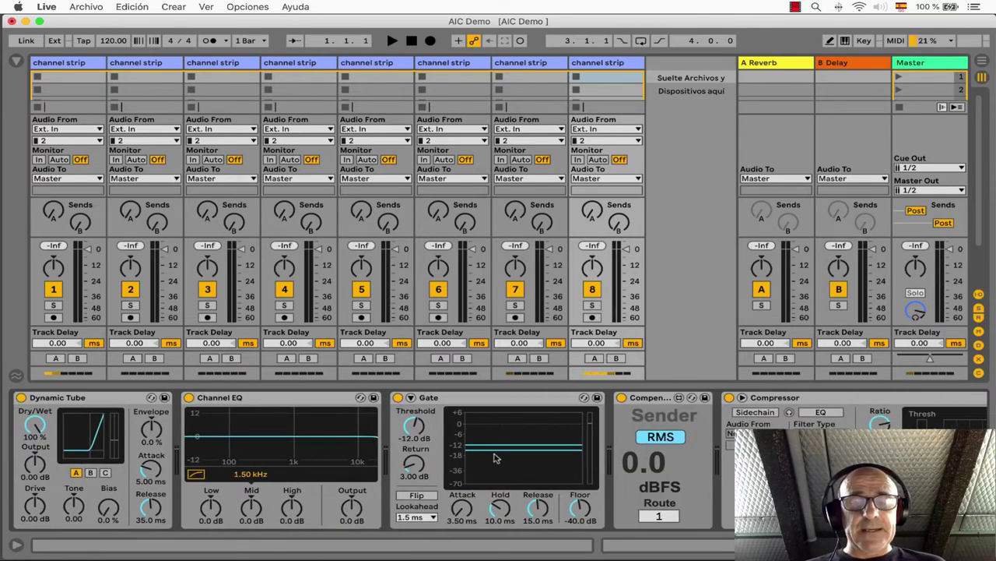
{"action": "scroll", "coordinate": [496, 458], "scroll_direction": "right", "scroll_amount": 5}
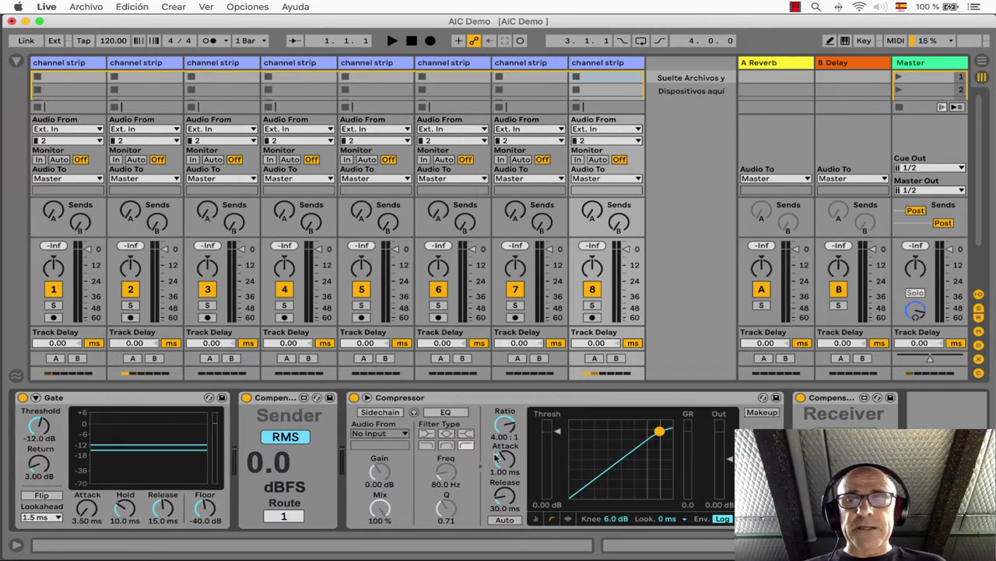
{"action": "scroll", "coordinate": [496, 459], "scroll_direction": "left", "scroll_amount": 8}
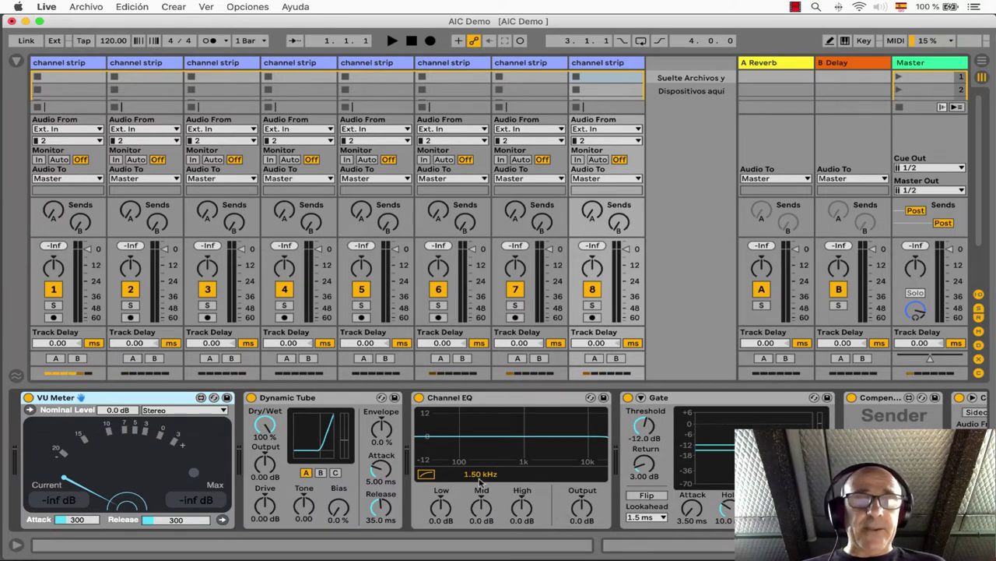
{"action": "left_click_drag", "start_coordinate": [442, 507], "coordinate": [442, 506]}
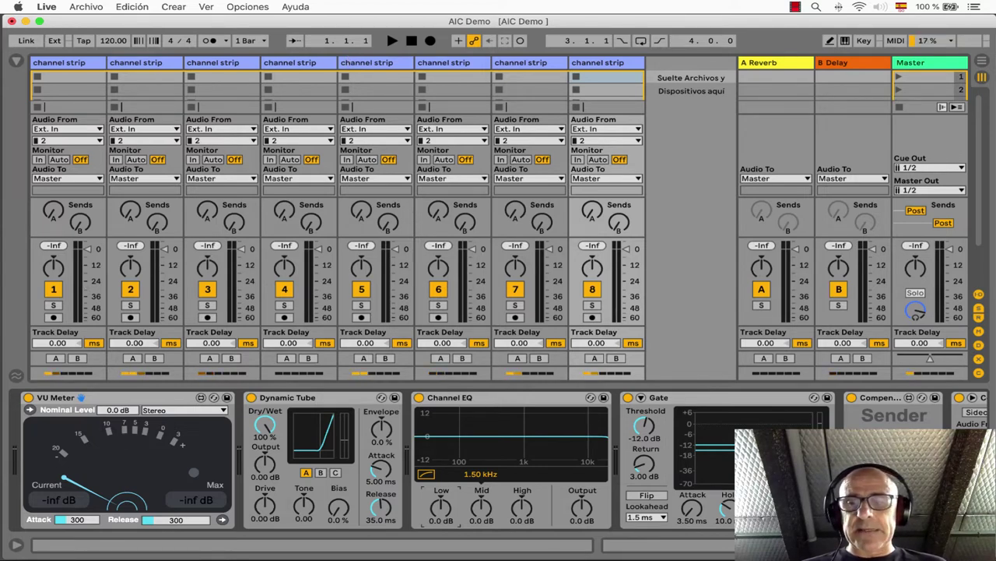
{"action": "left_click", "coordinate": [982, 545]}
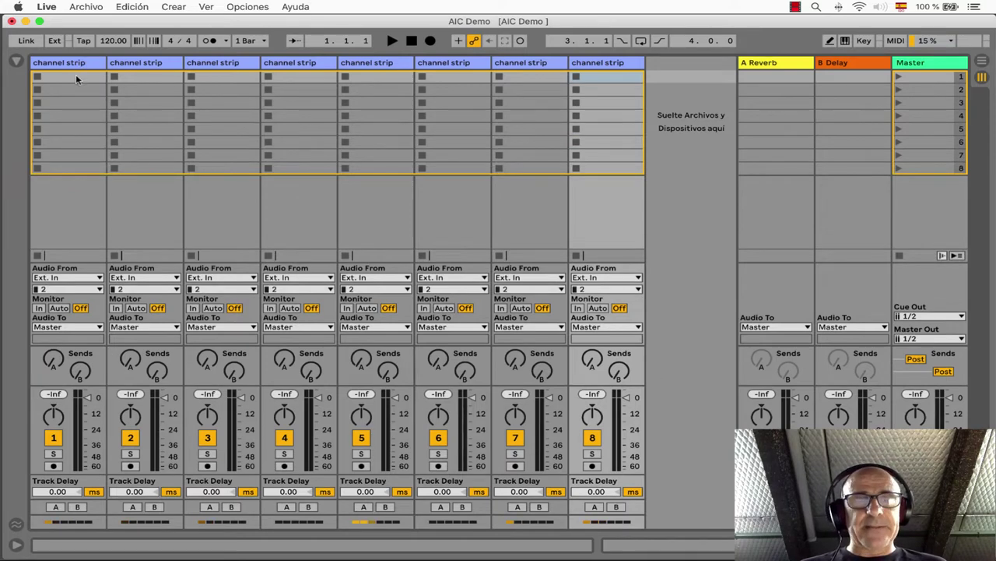
Step: Switch to TextEdit and enter the line "-ShowDeviceSlots" in a blank document
{"action": "mouse_move", "coordinate": [483, 545]}
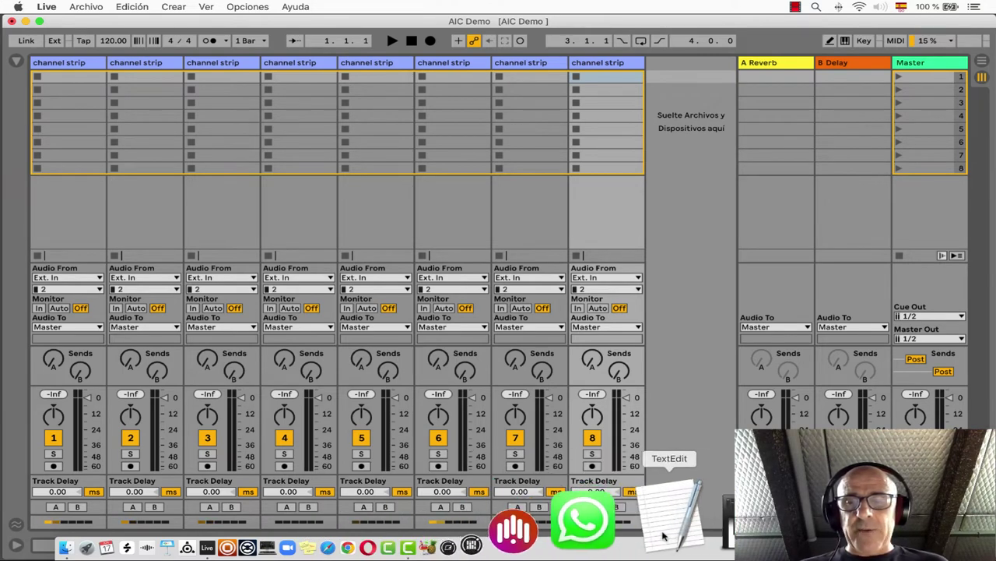
{"action": "left_click", "coordinate": [664, 530]}
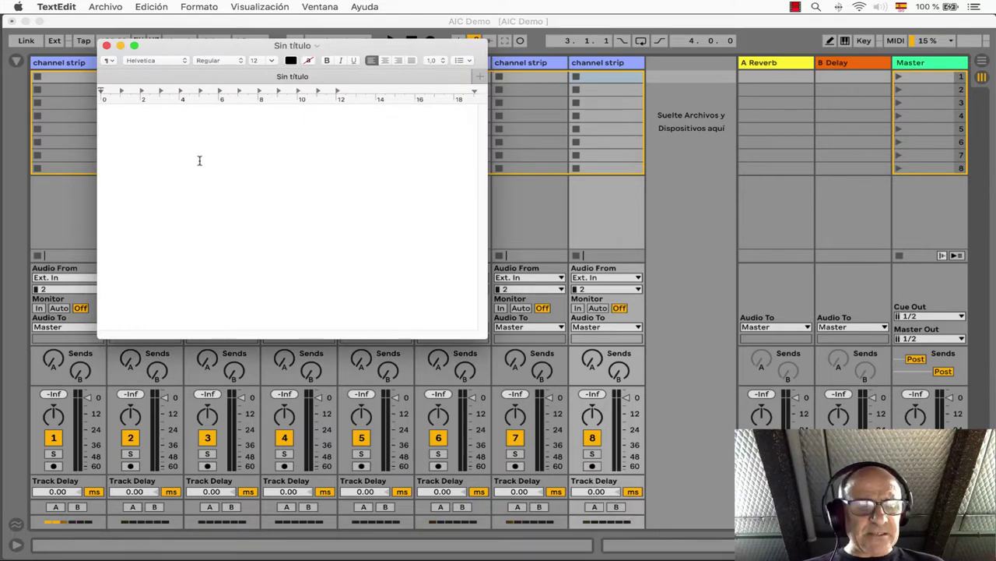
{"action": "type", "text": "-"}
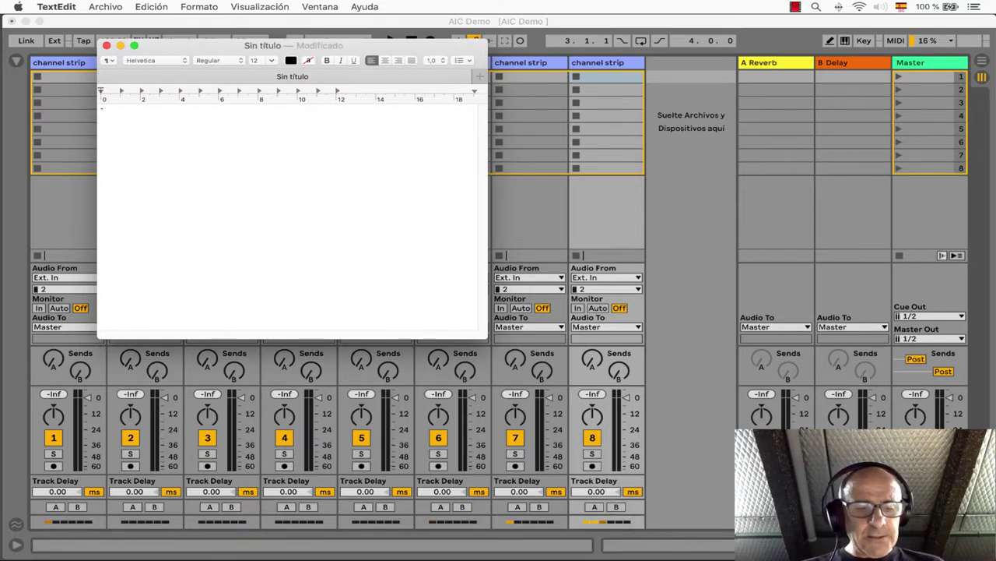
{"action": "type", "text": "Shoo"}
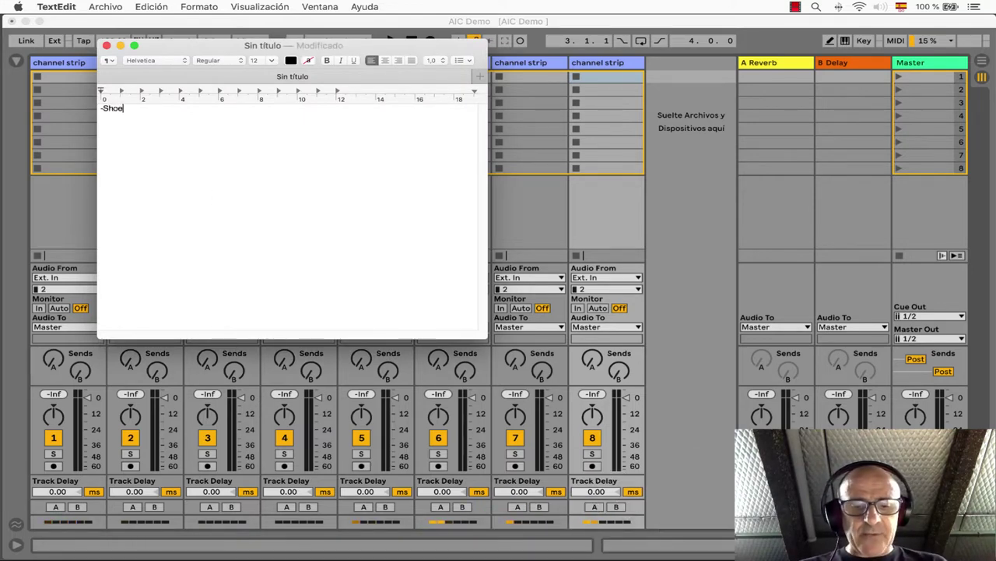
{"action": "key", "text": "BackSpace"}
{"action": "type", "text": "wD"}
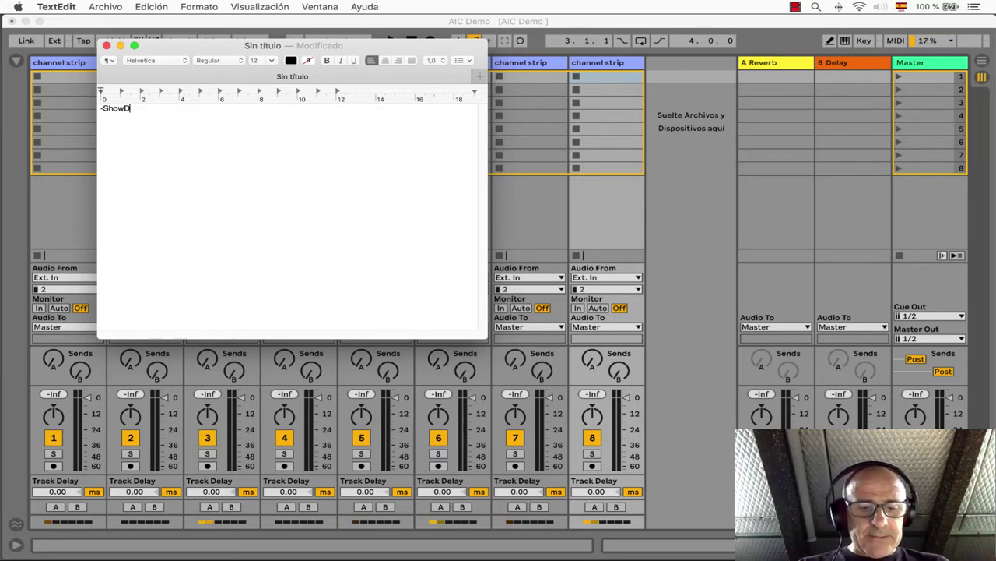
{"action": "type", "text": "evi"}
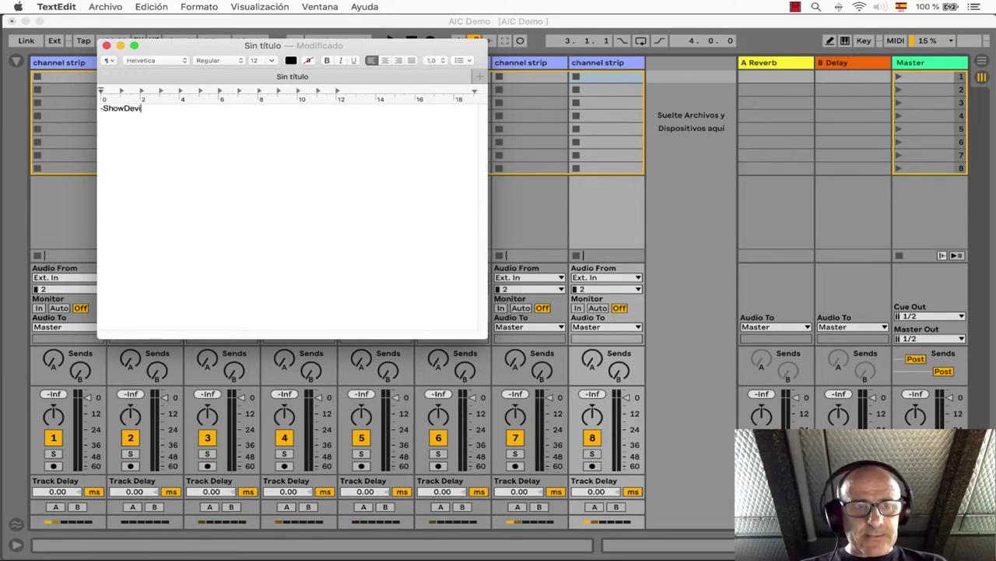
{"action": "type", "text": "c"}
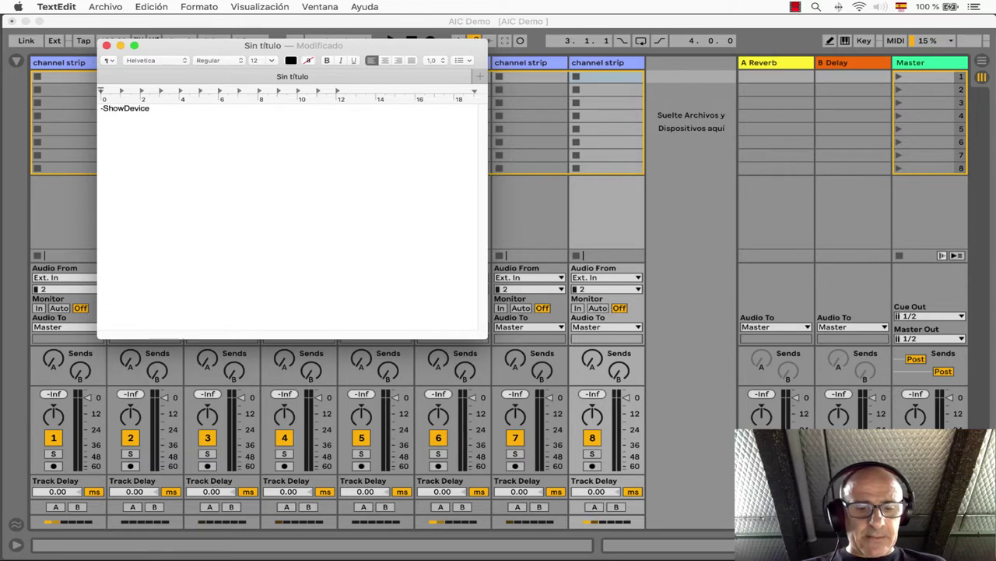
{"action": "type", "text": "eS"}
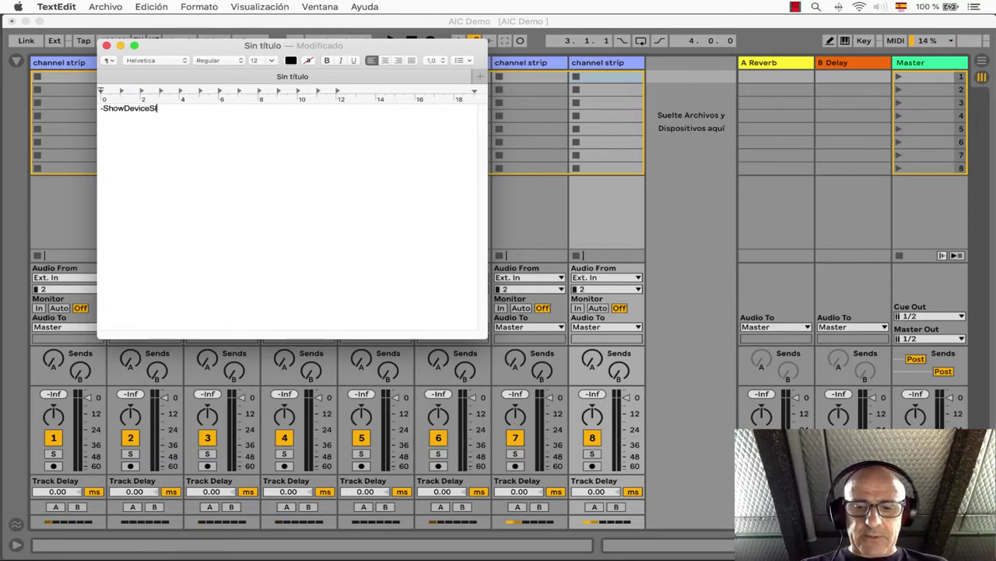
{"action": "type", "text": "lots"}
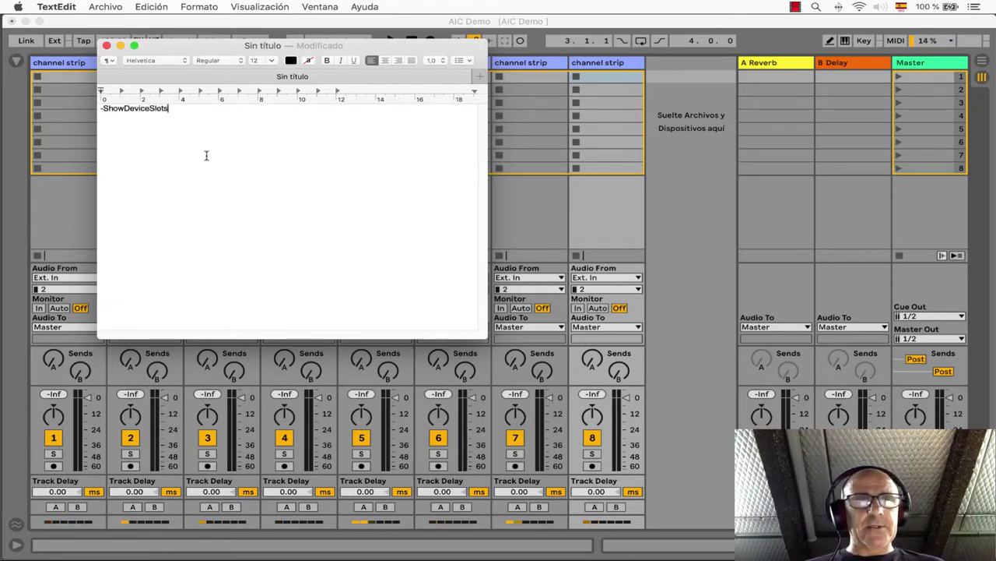
Step: Convert the document containing "-ShowDeviceSlots" to plain text
{"action": "key", "text": "super+a"}
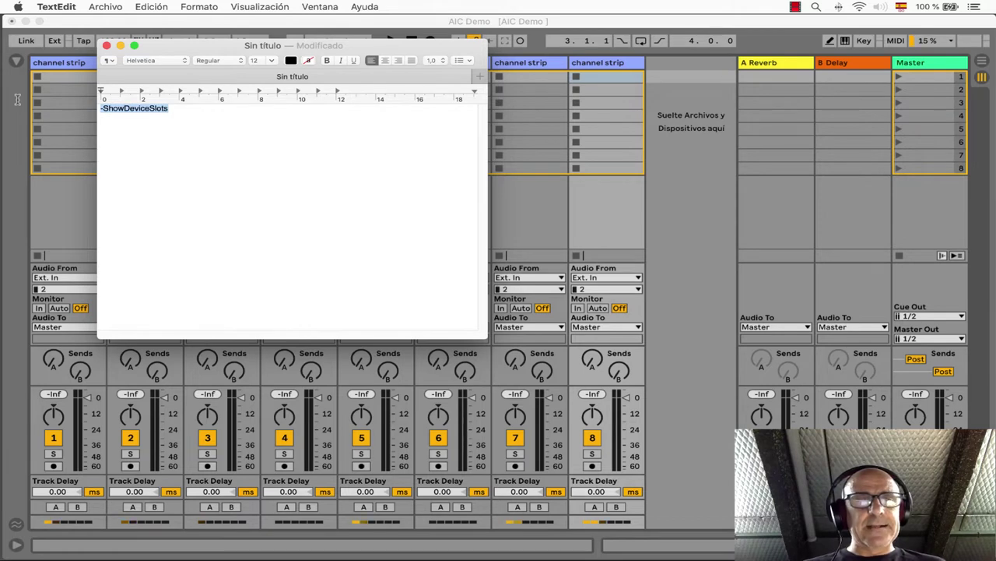
{"action": "left_click", "coordinate": [211, 9]}
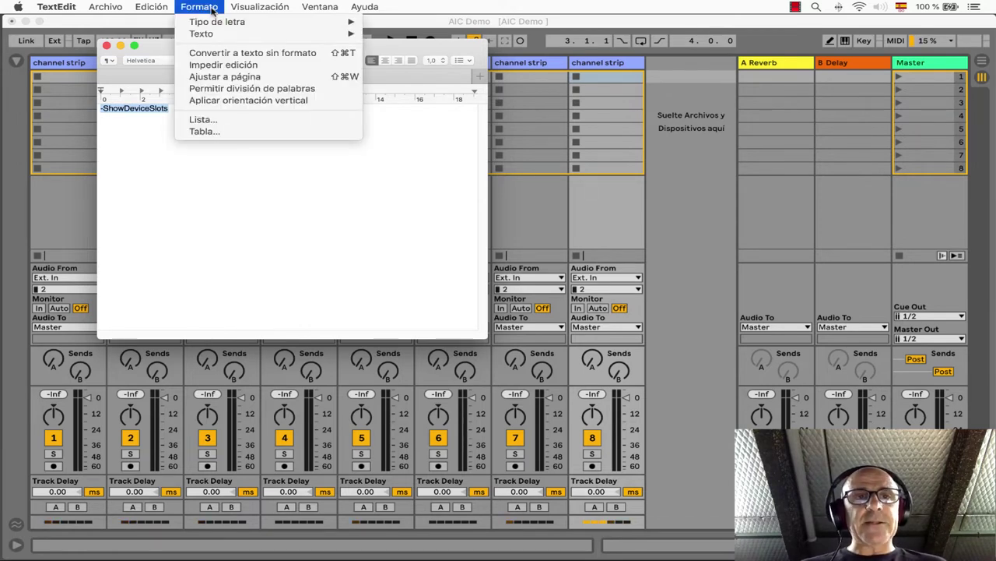
{"action": "left_click", "coordinate": [228, 54]}
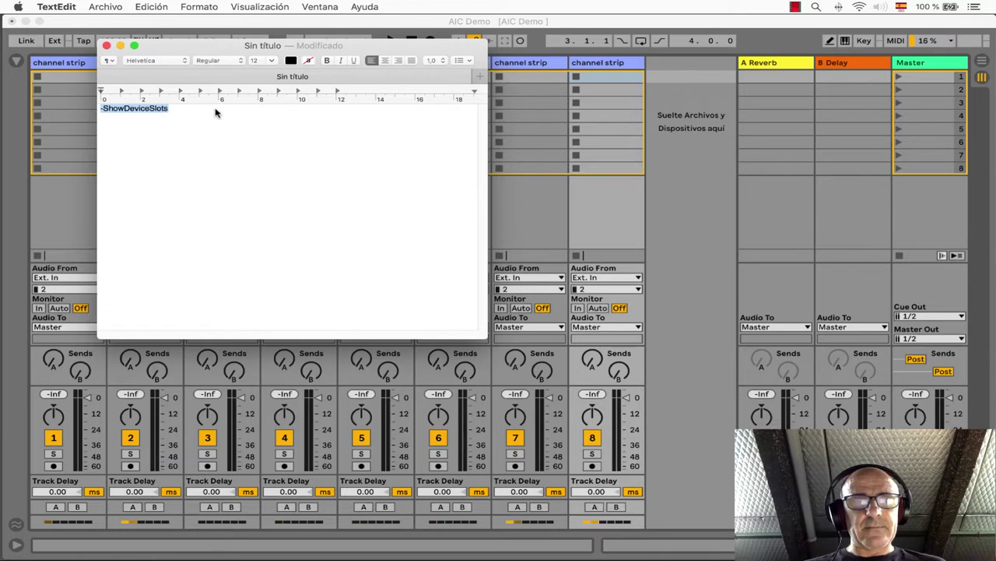
{"action": "key", "text": "shift+super+t"}
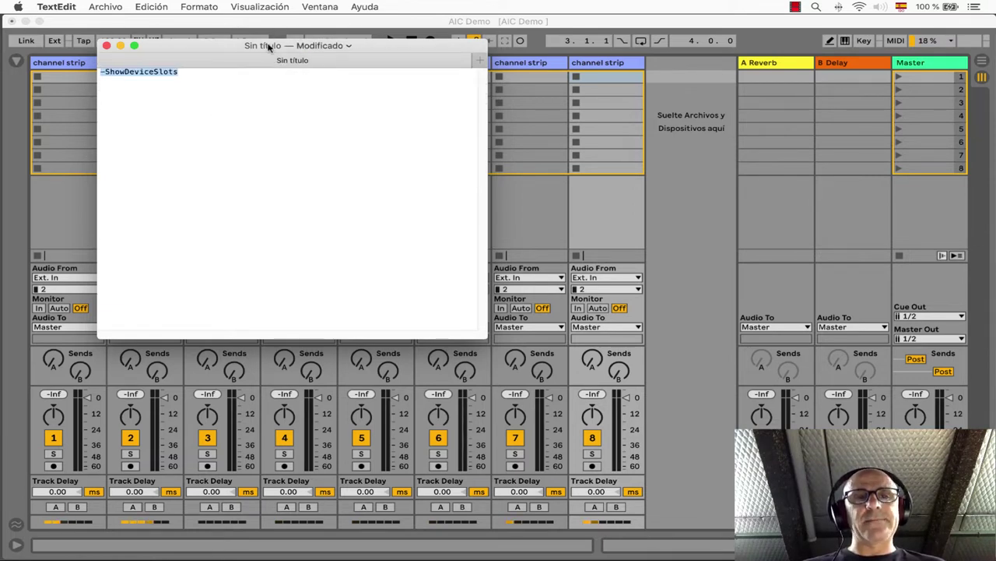
Step: Save the document as Options.txt on the Desktop and close it
{"action": "key", "text": "super+s"}
{"action": "left_click", "coordinate": [298, 70]}
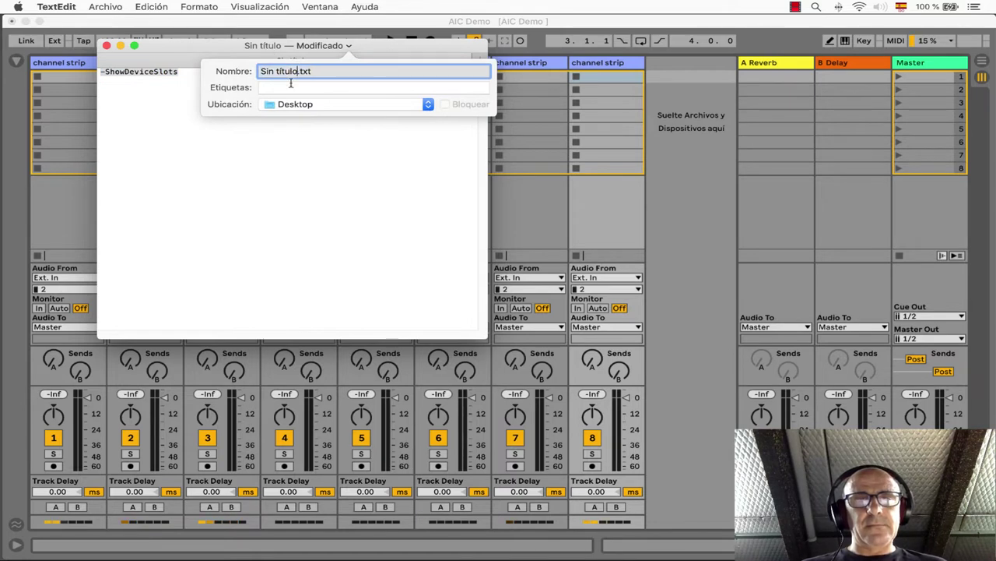
{"action": "left_click_drag", "start_coordinate": [298, 70], "coordinate": [213, 65]}
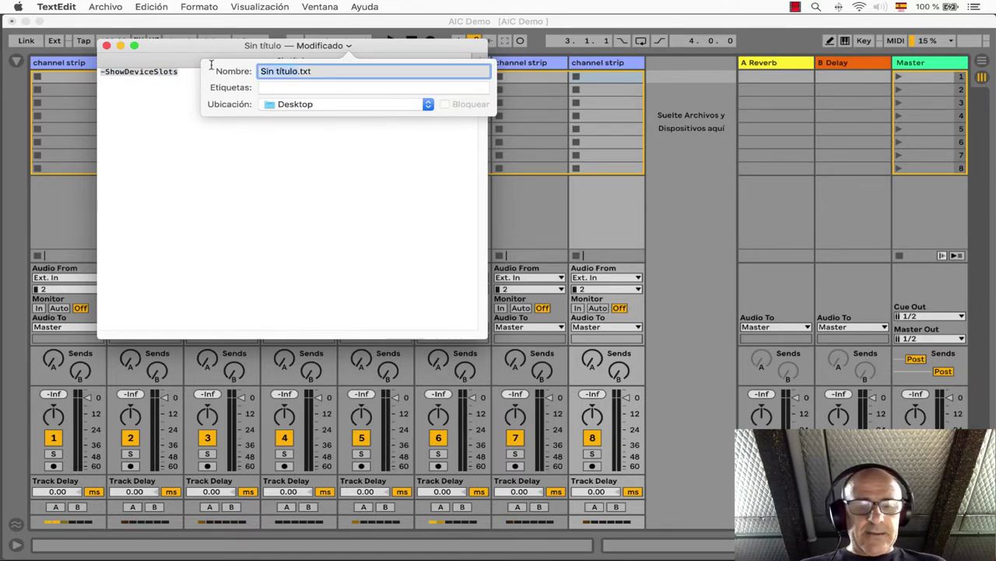
{"action": "type", "text": "Options"}
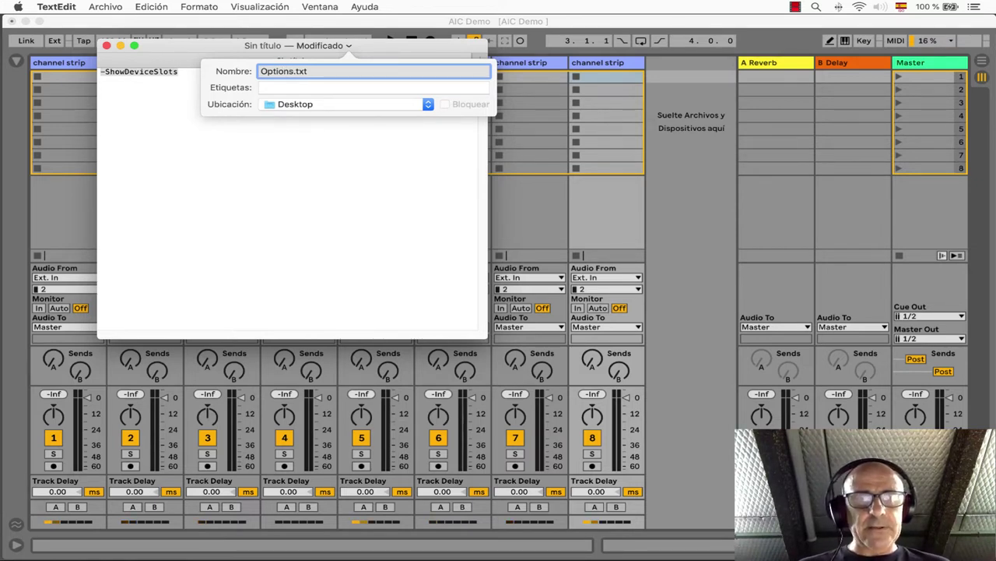
{"action": "key", "text": "Return"}
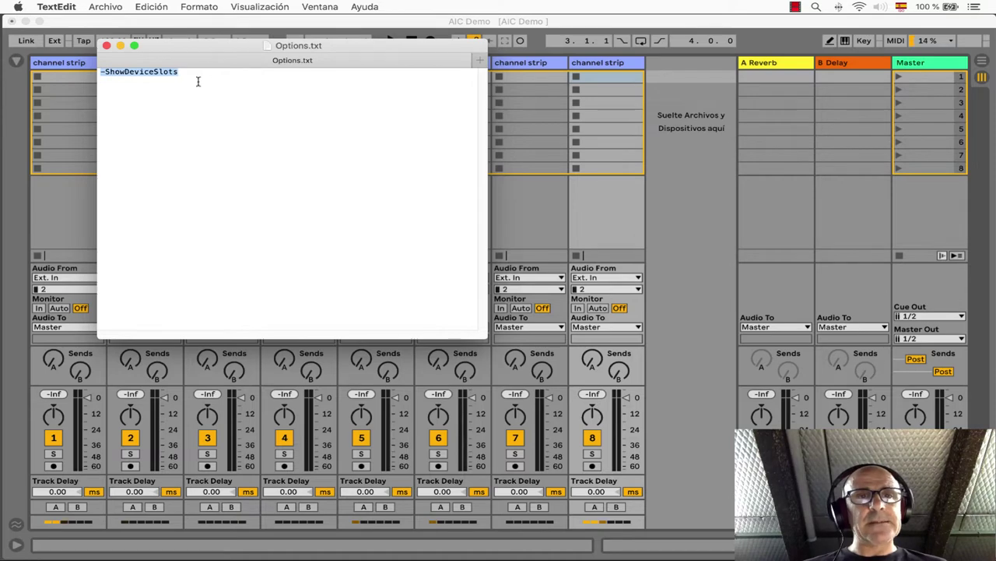
{"action": "key", "text": "super+w"}
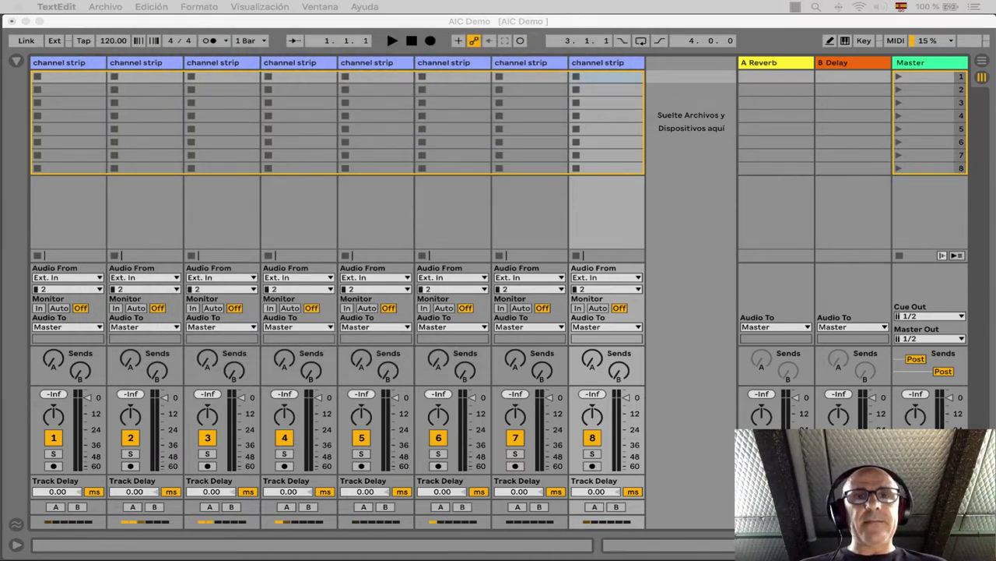
Step: Switch to Finder and open the hidden Library folder in the user's home folder
{"action": "left_click", "coordinate": [276, 21]}
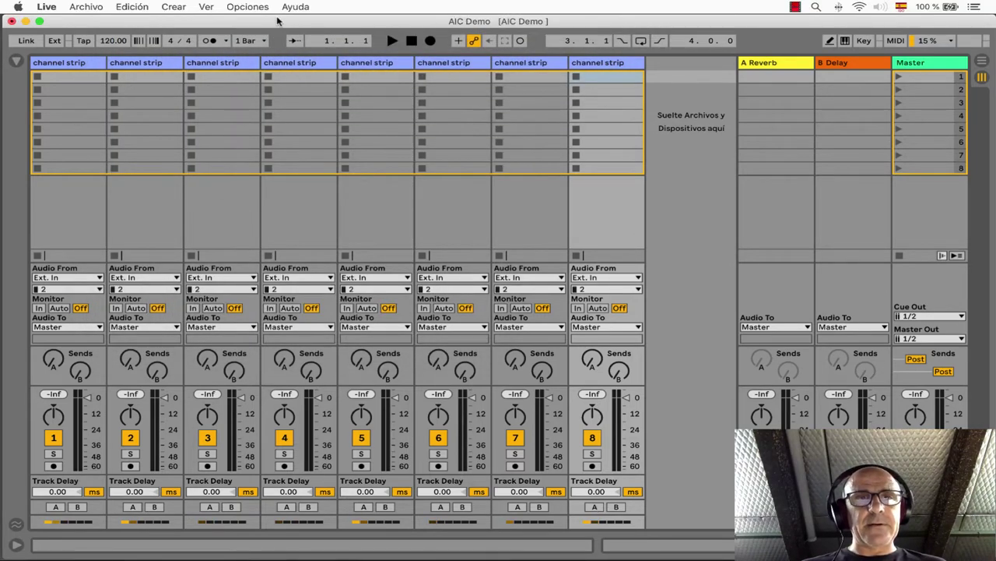
{"action": "left_click_drag", "start_coordinate": [277, 20], "coordinate": [267, 47]}
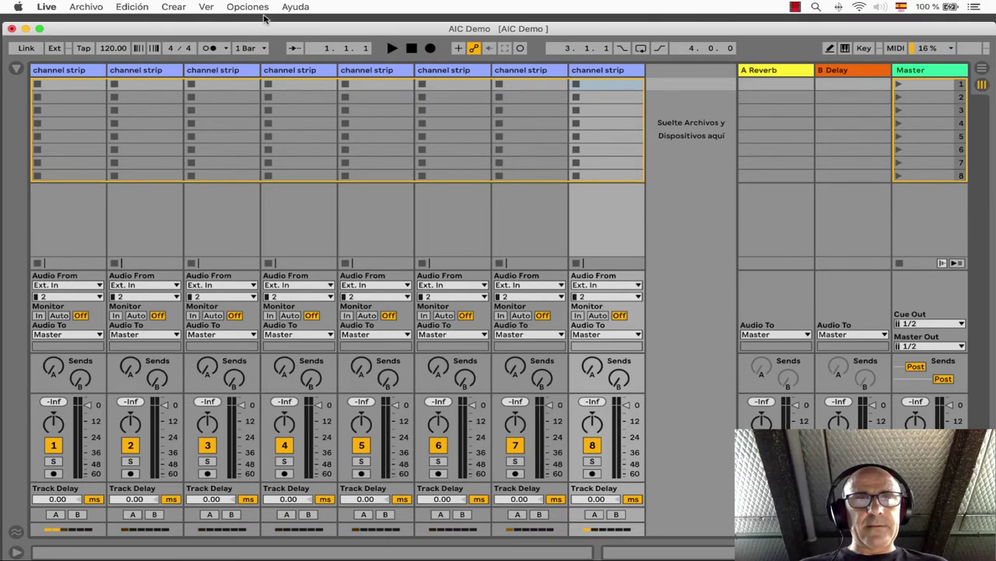
{"action": "left_click", "coordinate": [267, 18]}
{"action": "left_click", "coordinate": [247, 7]}
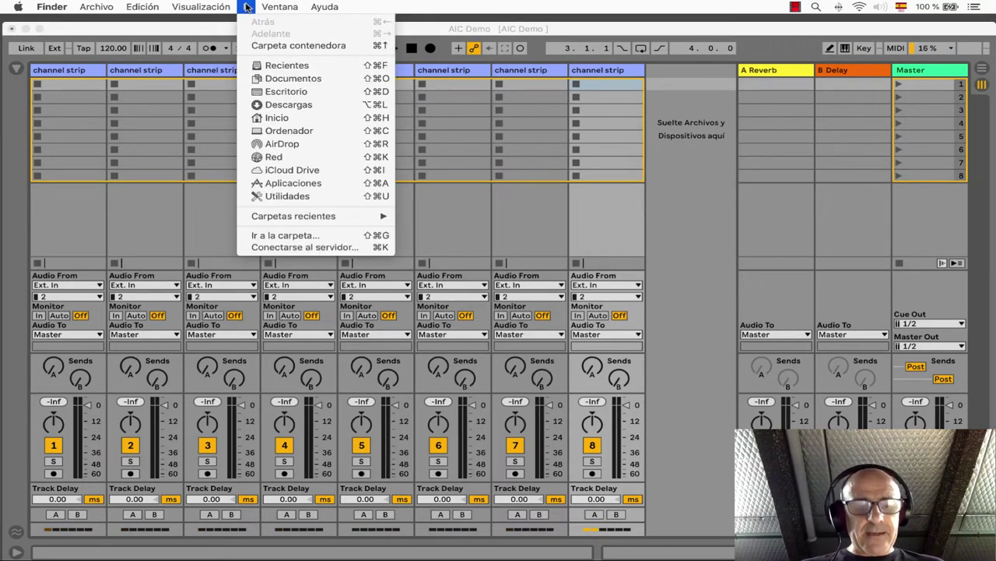
{"action": "key", "text": "alt"}
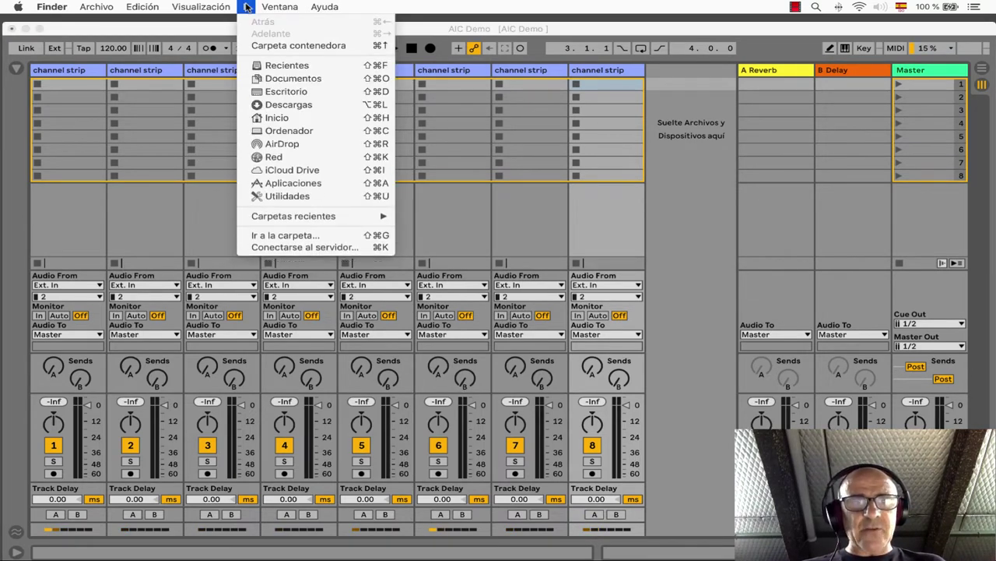
{"action": "left_click", "coordinate": [287, 132]}
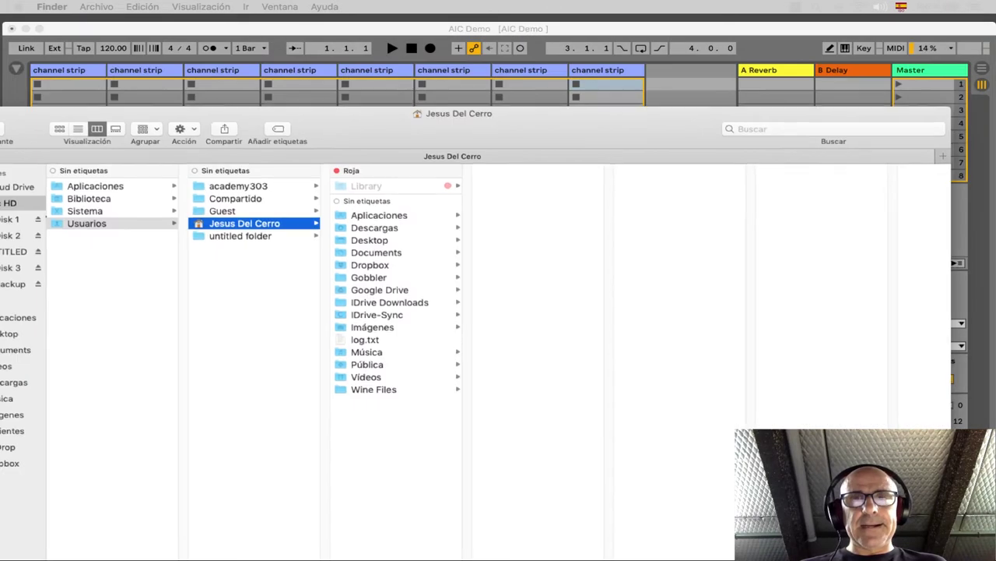
{"action": "left_click", "coordinate": [435, 144]}
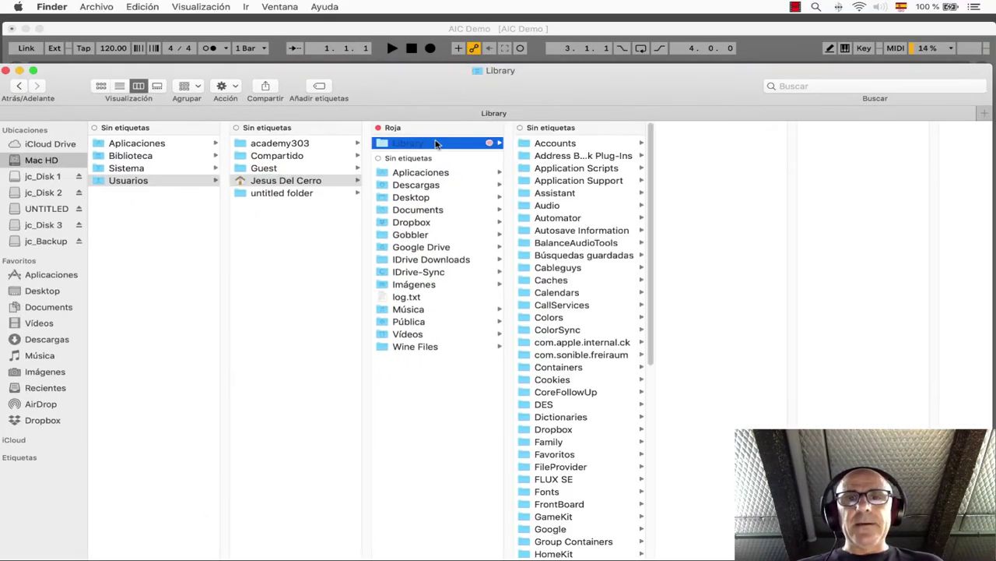
Step: Open the Ableton folder inside the Library's Preferences folder
{"action": "scroll", "coordinate": [553, 316], "scroll_direction": "down", "scroll_amount": 10}
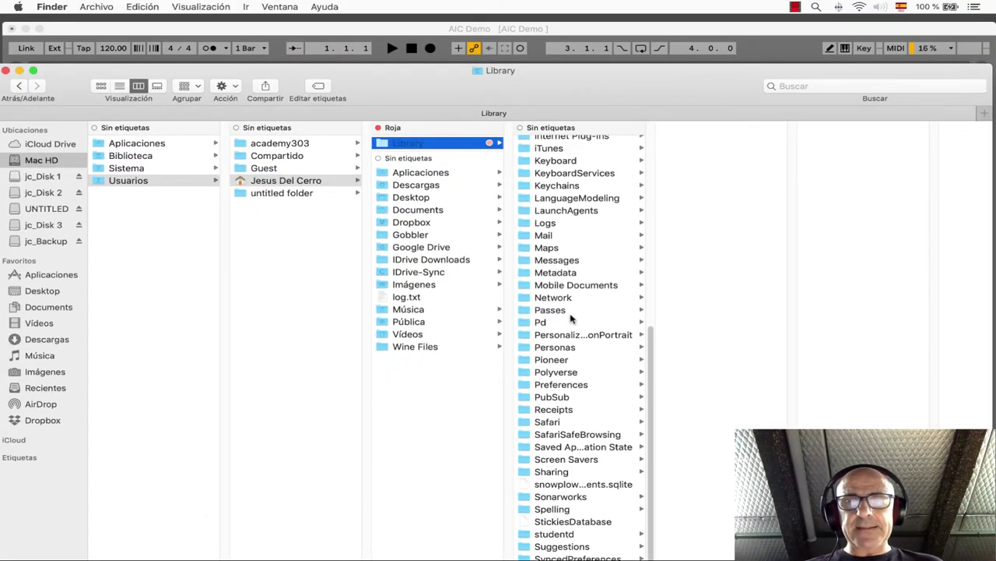
{"action": "left_click", "coordinate": [587, 387]}
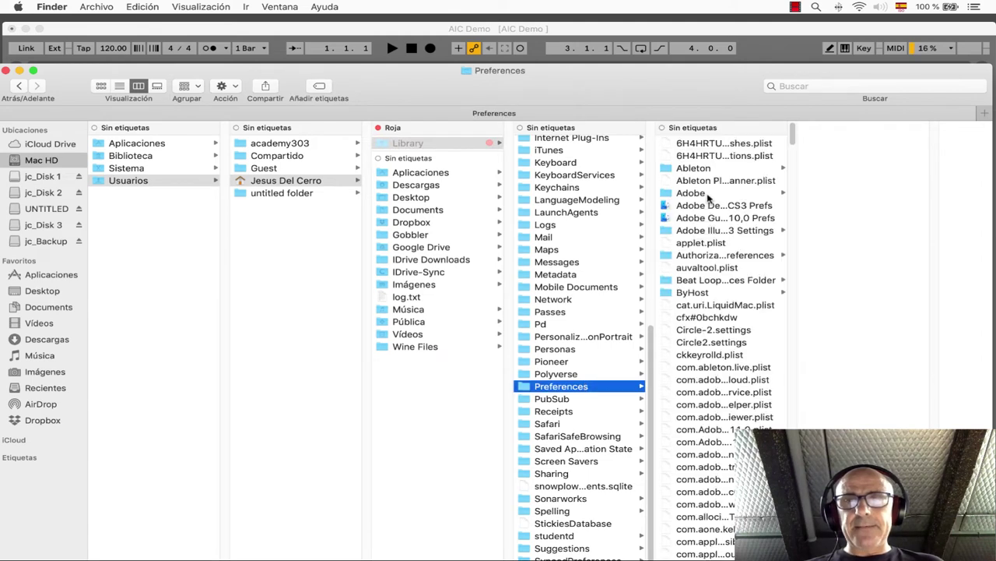
{"action": "left_click", "coordinate": [698, 169]}
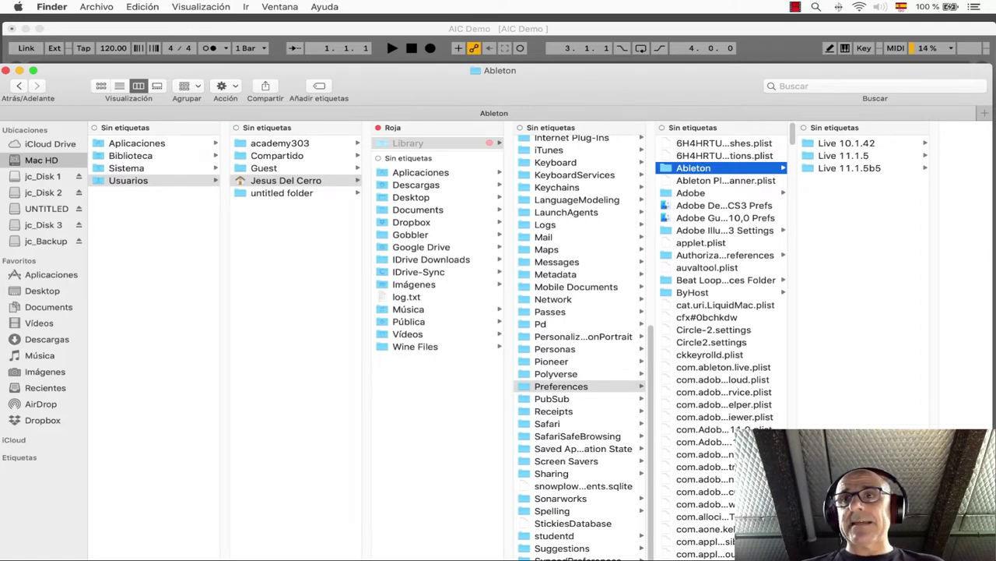
Step: Enlarge the Finder window and open the Live 11.1.5b5 folder inside the Ableton folder
{"action": "left_click_drag", "start_coordinate": [995, 204], "coordinate": [847, 121]}
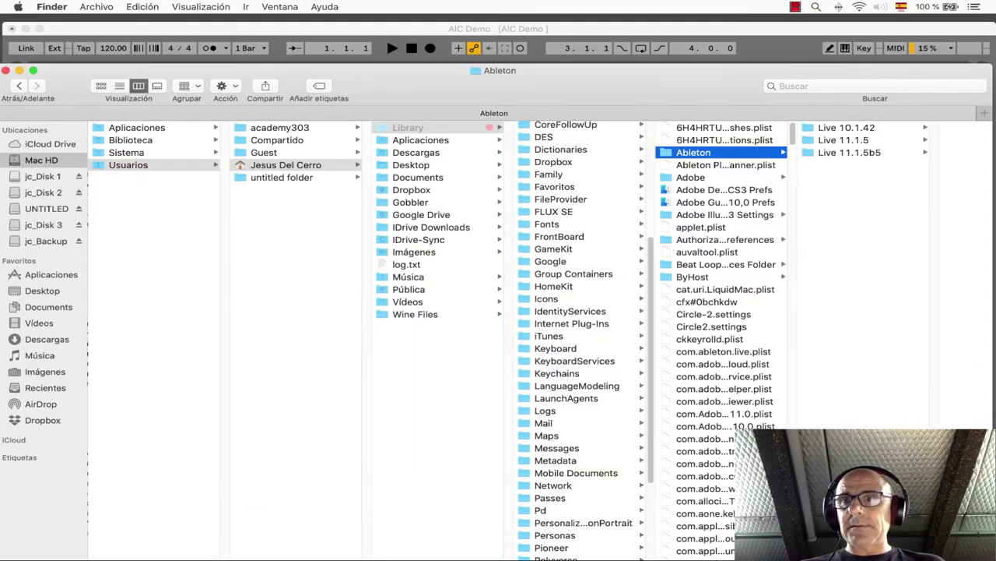
{"action": "left_click_drag", "start_coordinate": [907, 1], "coordinate": [903, 215]}
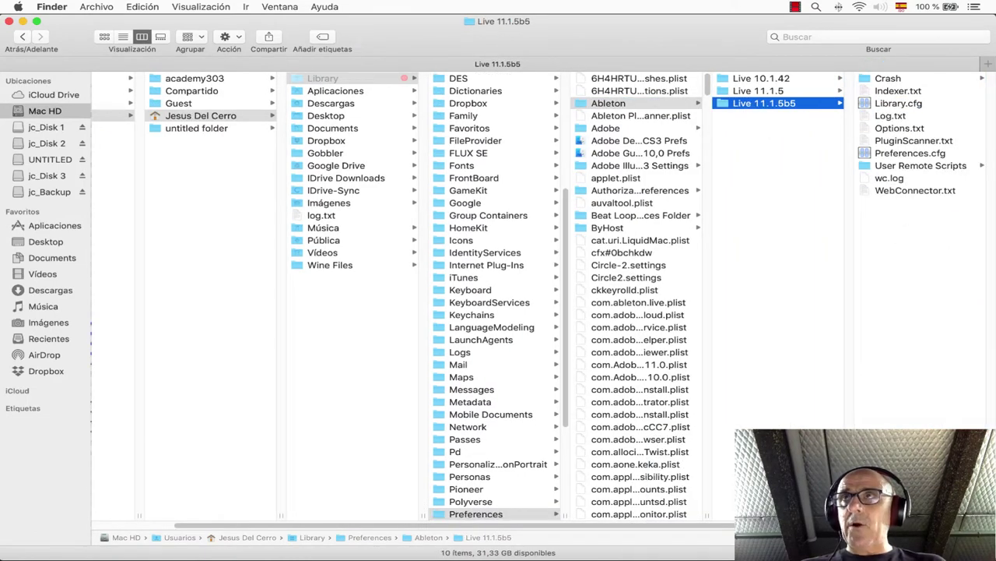
{"action": "left_click_drag", "start_coordinate": [899, 127], "coordinate": [745, 94]}
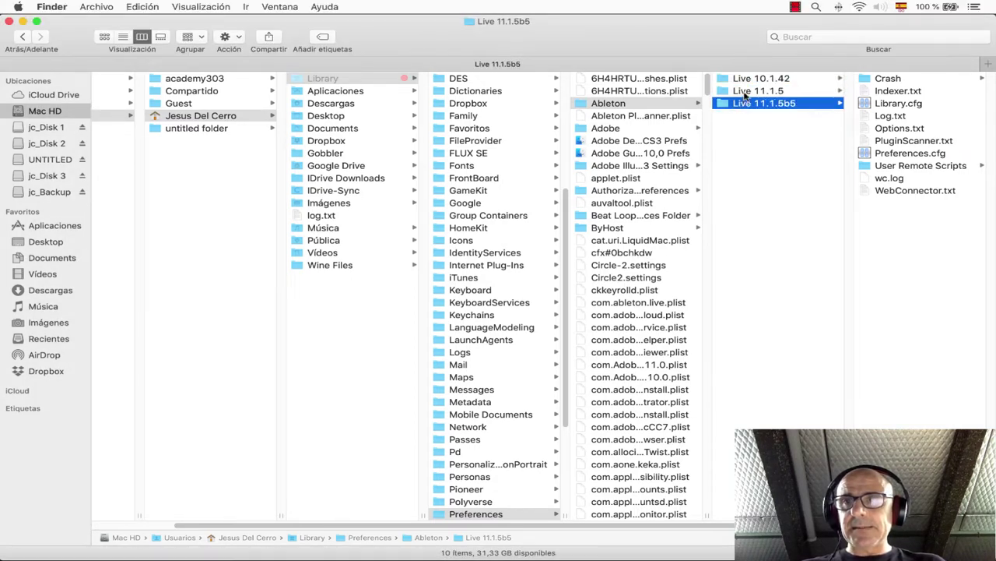
Step: Check the Options.txt file in the Live 11.1.5 folder and the one in the Live 11.1.5b5 folder
{"action": "left_click", "coordinate": [745, 93]}
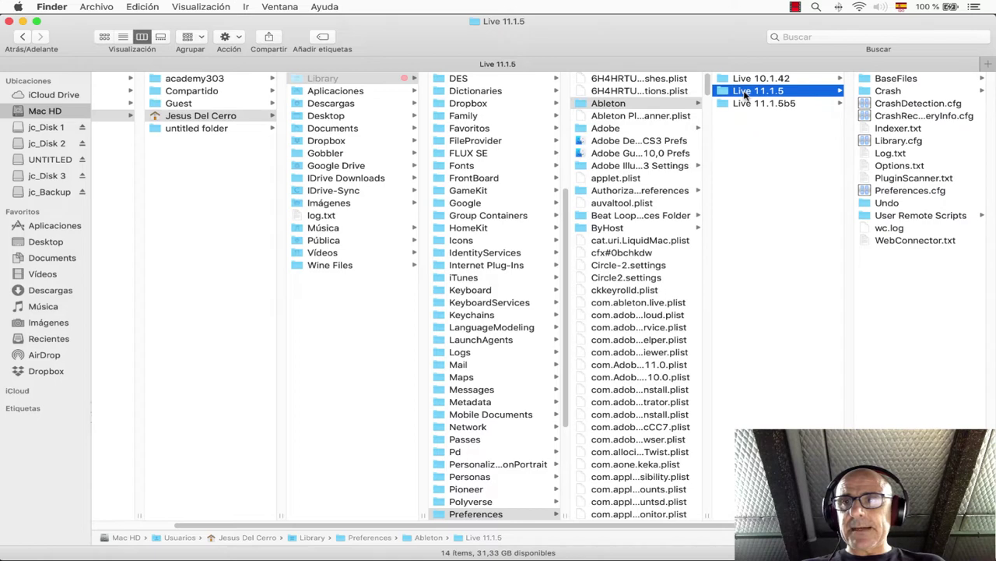
{"action": "left_click", "coordinate": [931, 164]}
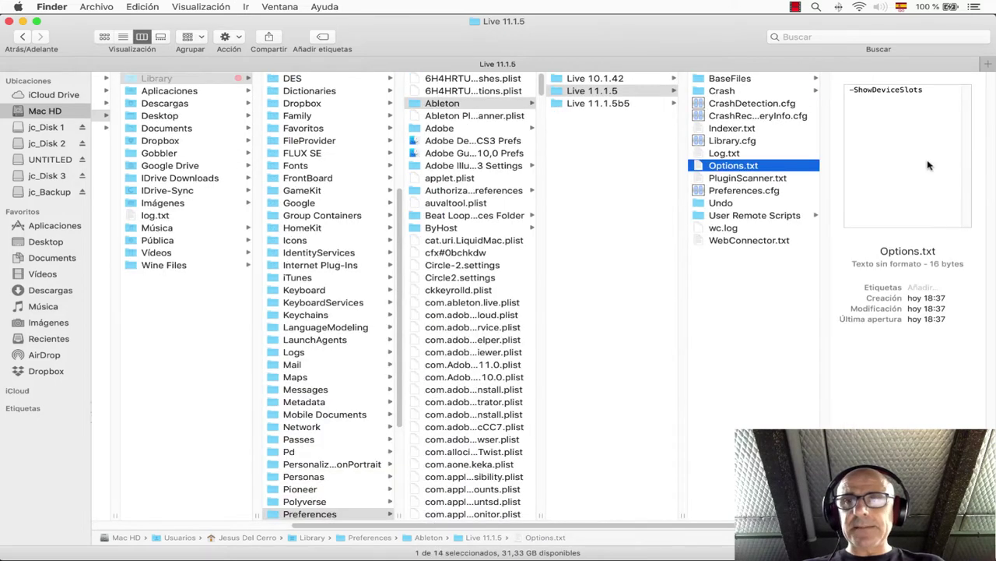
{"action": "left_click", "coordinate": [612, 104]}
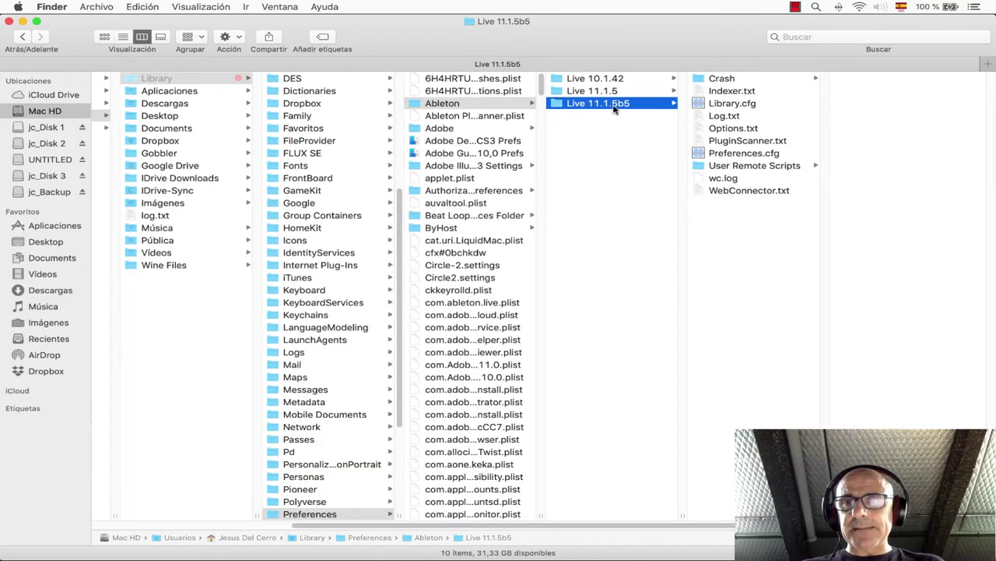
{"action": "left_click", "coordinate": [736, 129]}
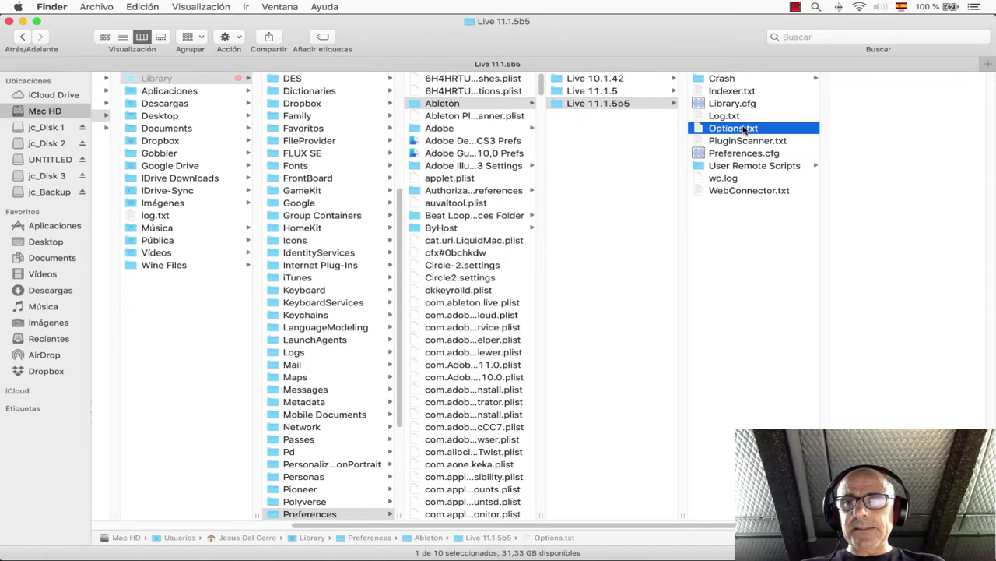
Step: Close the Finder window, switch to Ableton Live and quit it without saving the changes to the AIC Demo set
{"action": "left_click", "coordinate": [9, 21]}
{"action": "left_click", "coordinate": [369, 209]}
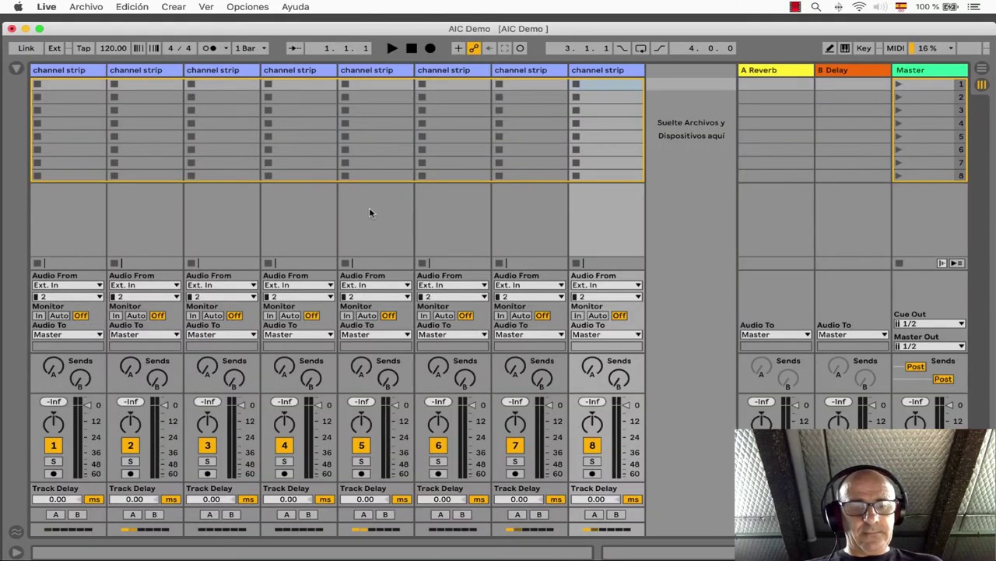
{"action": "key", "text": "super+q"}
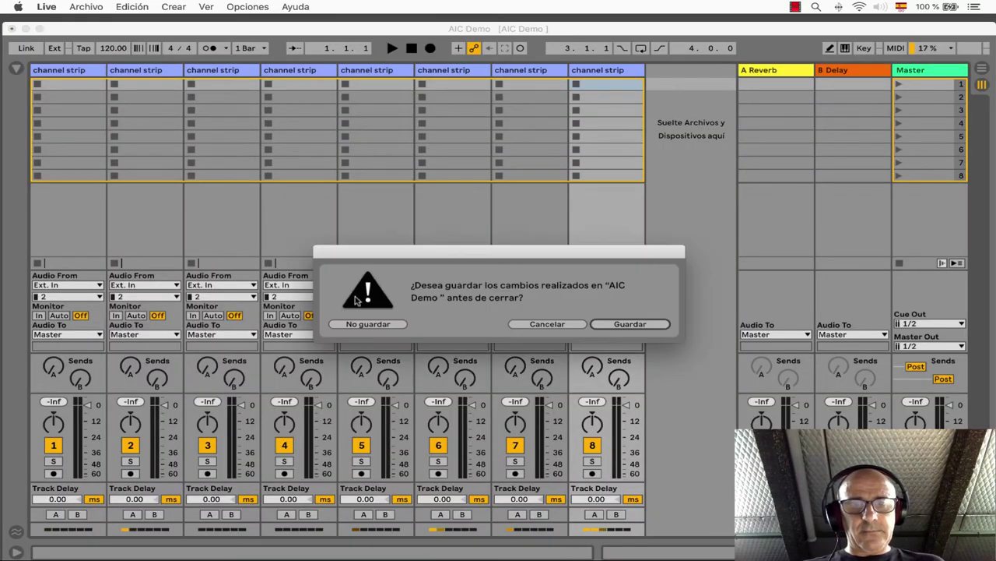
{"action": "left_click", "coordinate": [369, 324]}
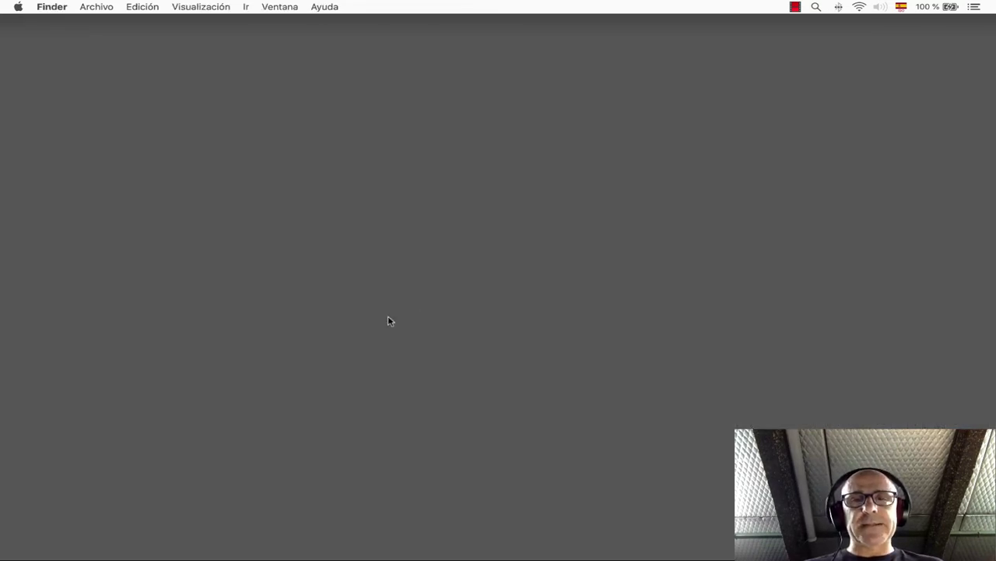
Step: Relaunch Ableton Live 11 Suite and show the device slots section in the Session View mixer
{"action": "mouse_move", "coordinate": [388, 558]}
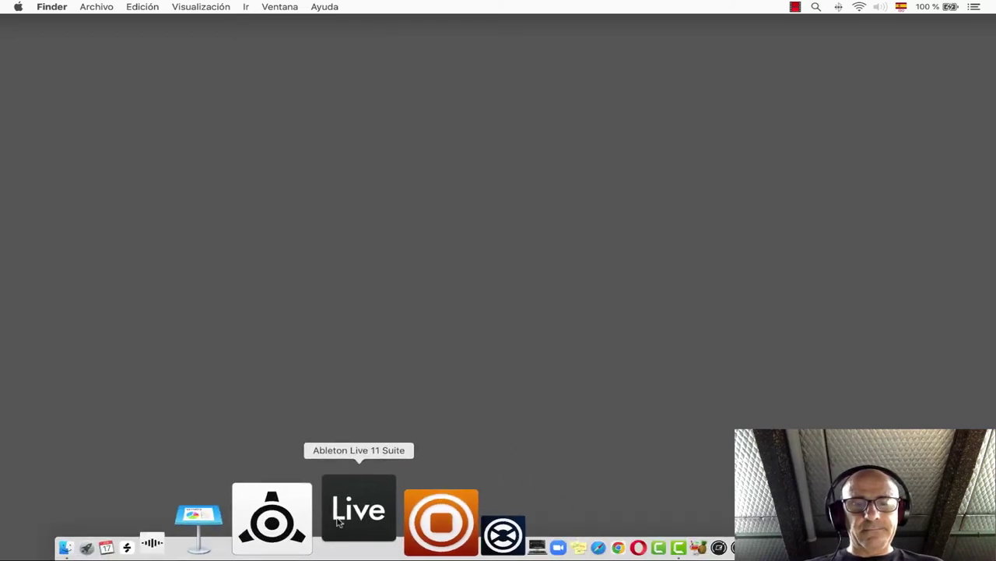
{"action": "left_click", "coordinate": [339, 522]}
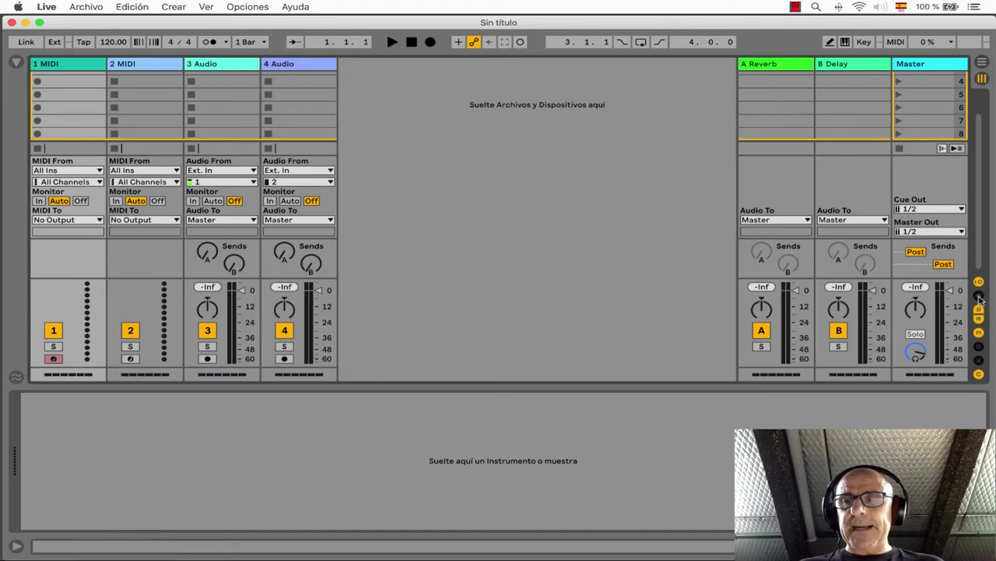
{"action": "left_click", "coordinate": [979, 301]}
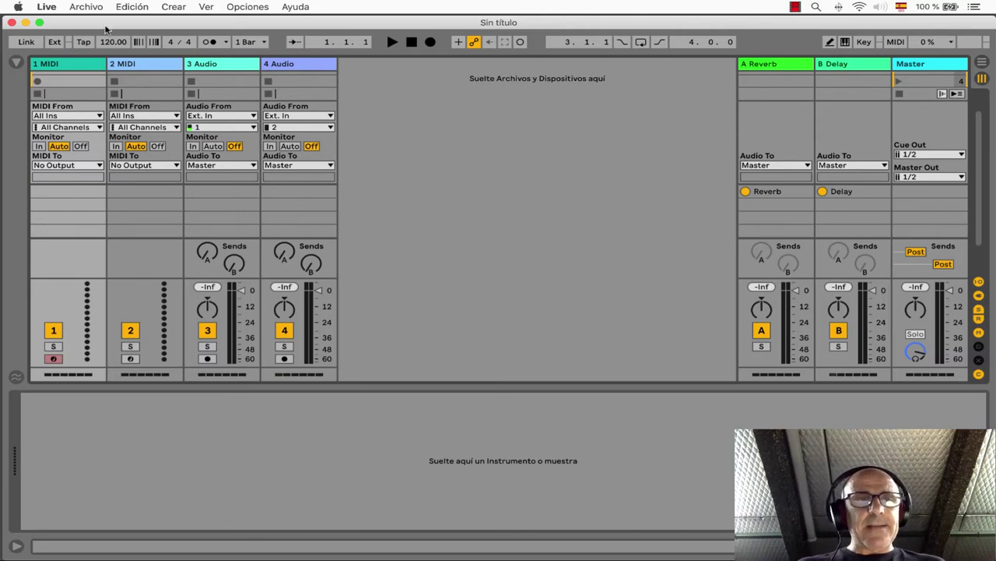
Step: Open the recent Live Set AIC Demo.als
{"action": "left_click", "coordinate": [84, 7]}
{"action": "mouse_move", "coordinate": [117, 48]}
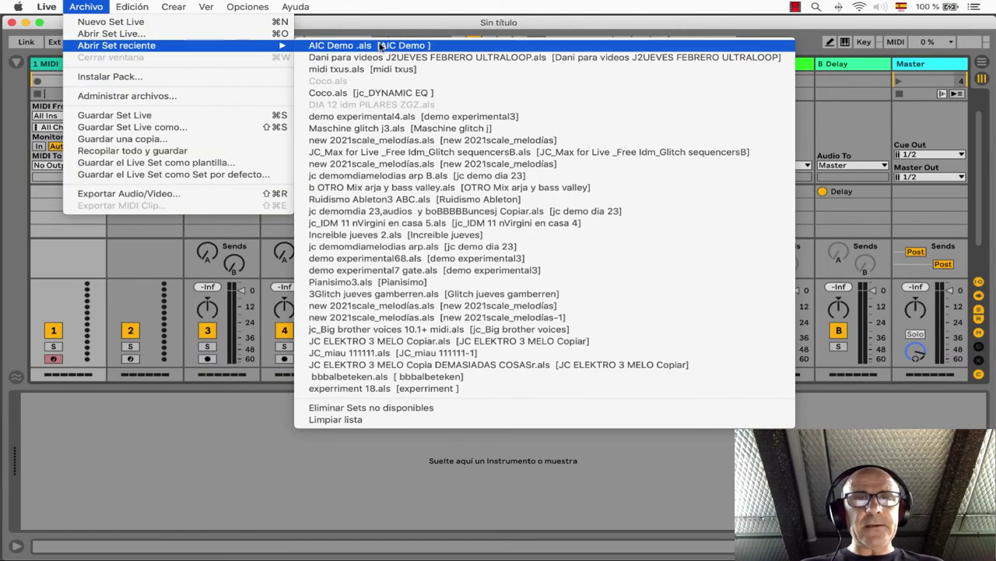
{"action": "left_click", "coordinate": [327, 38]}
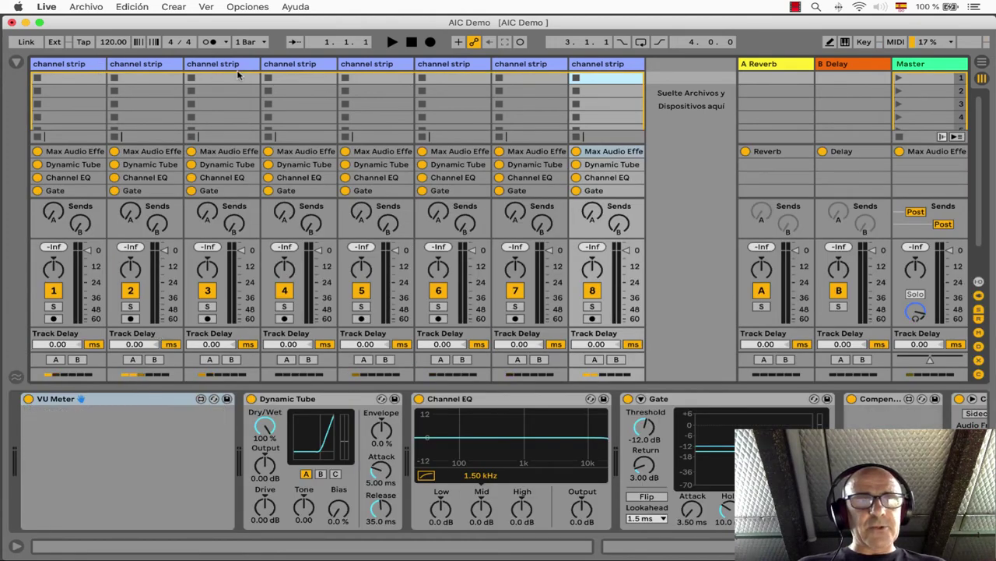
Step: Narrow the first channel strip track and toggle its Max Audio Effect off and on from the device slot
{"action": "left_click_drag", "start_coordinate": [238, 75], "coordinate": [91, 74]}
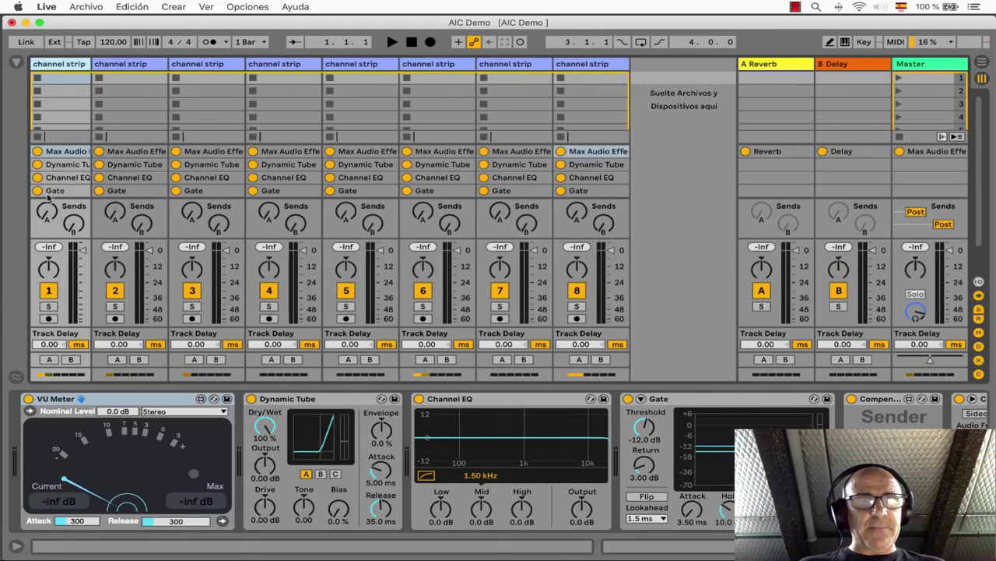
{"action": "left_click", "coordinate": [37, 152]}
{"action": "left_click", "coordinate": [37, 152]}
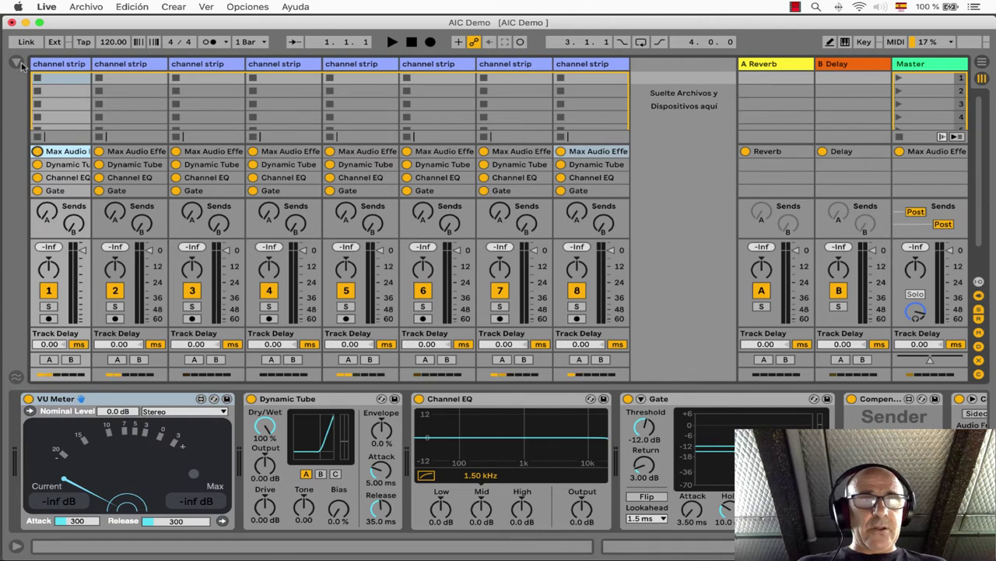
Step: Insert D16 Group's Decimort 2 Audio Unit between Dynamic Tube and Channel EQ on the first track, hide the browser and widen that track
{"action": "left_click", "coordinate": [17, 62]}
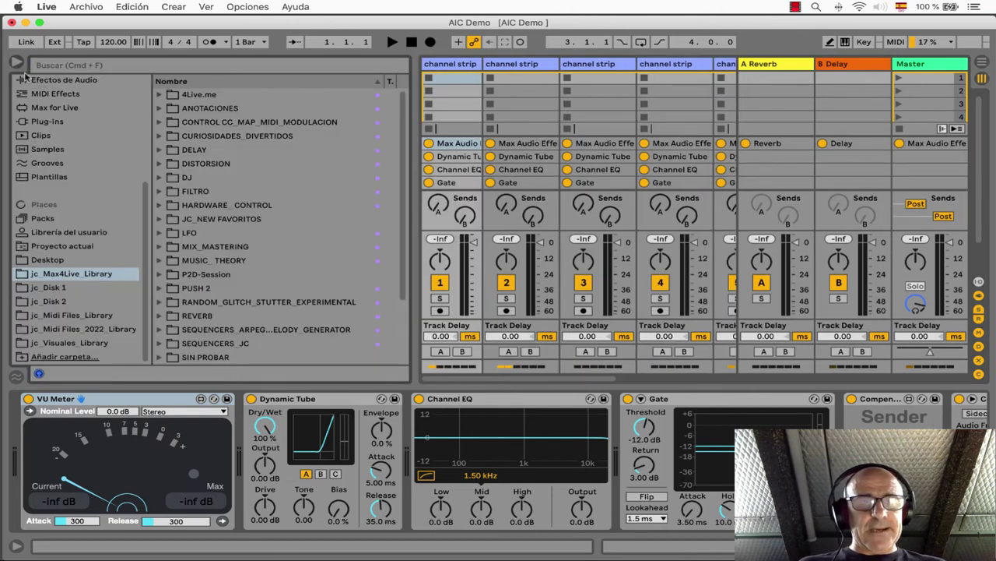
{"action": "left_click", "coordinate": [61, 125]}
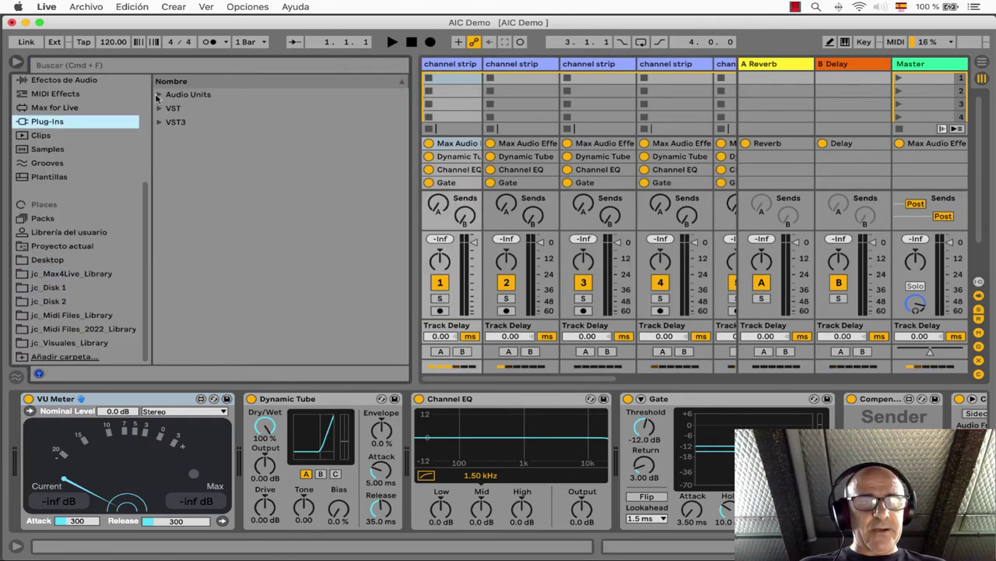
{"action": "left_click", "coordinate": [159, 95]}
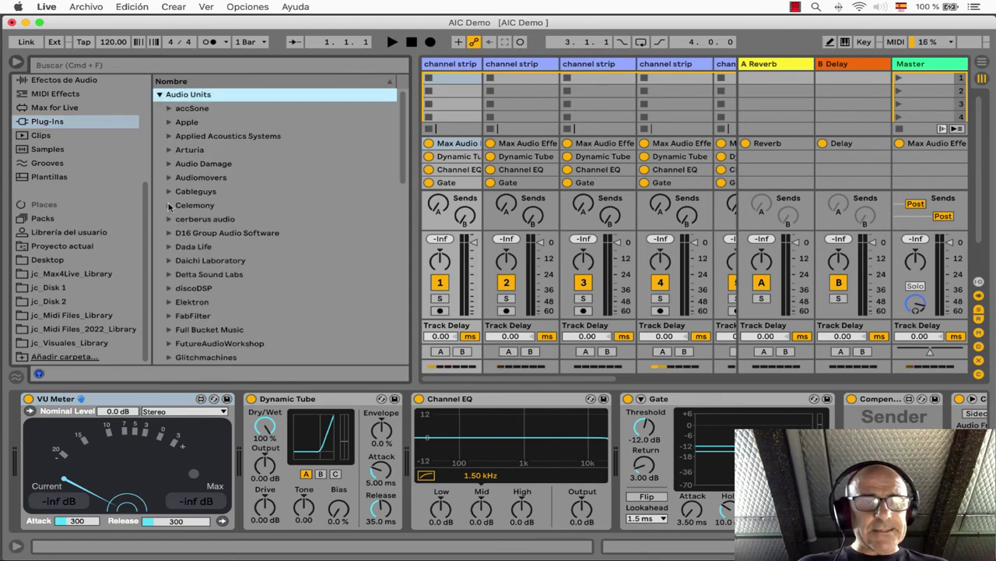
{"action": "left_click", "coordinate": [169, 232]}
{"action": "left_click_drag", "start_coordinate": [218, 262], "coordinate": [408, 472]}
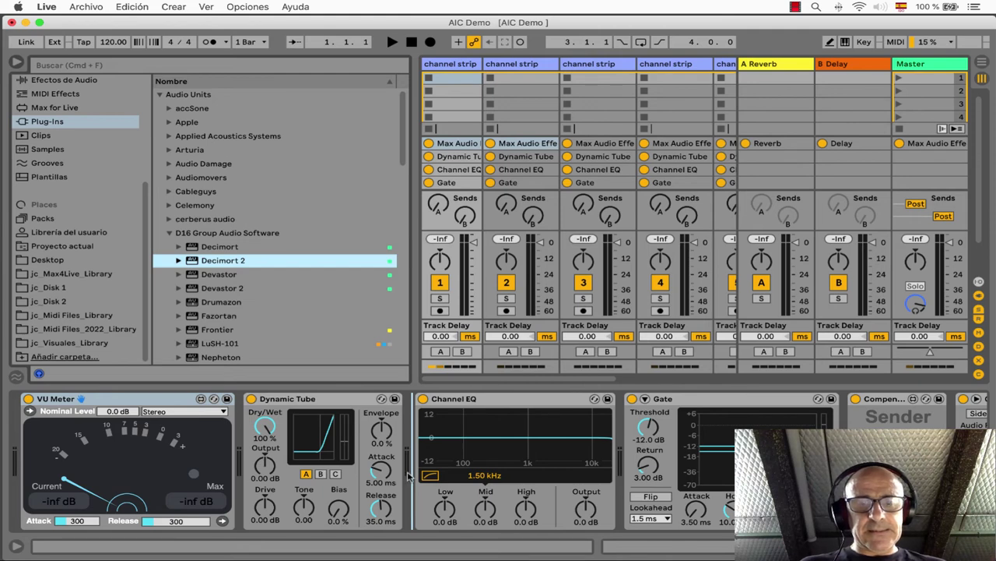
{"action": "left_click_drag", "start_coordinate": [407, 474], "coordinate": [407, 473]}
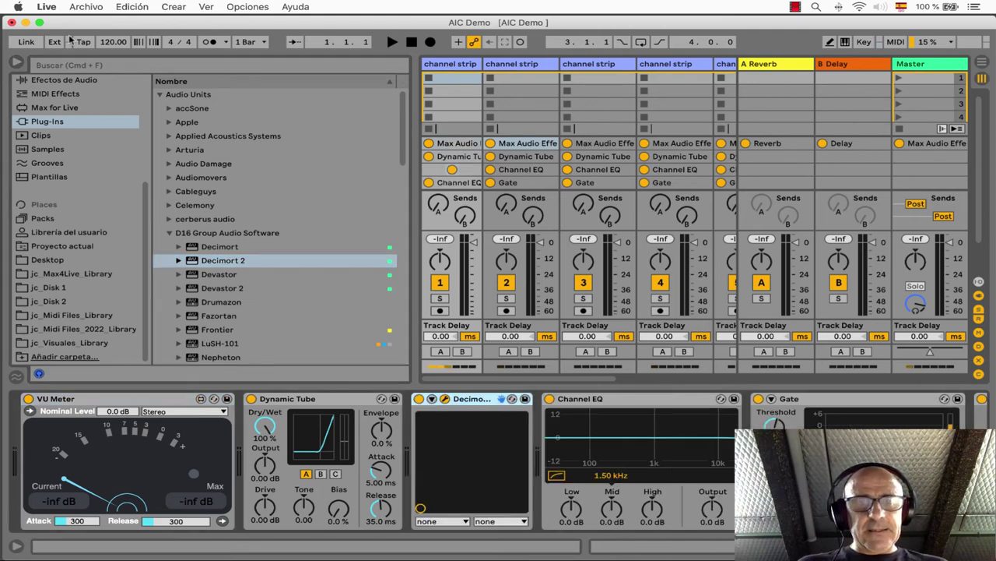
{"action": "left_click", "coordinate": [18, 62]}
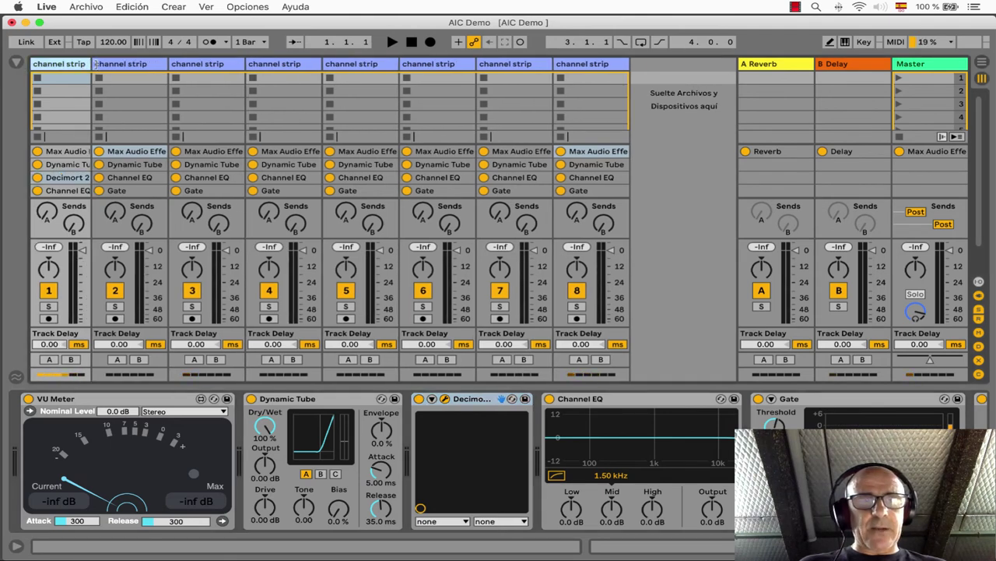
{"action": "left_click_drag", "start_coordinate": [82, 65], "coordinate": [104, 67]}
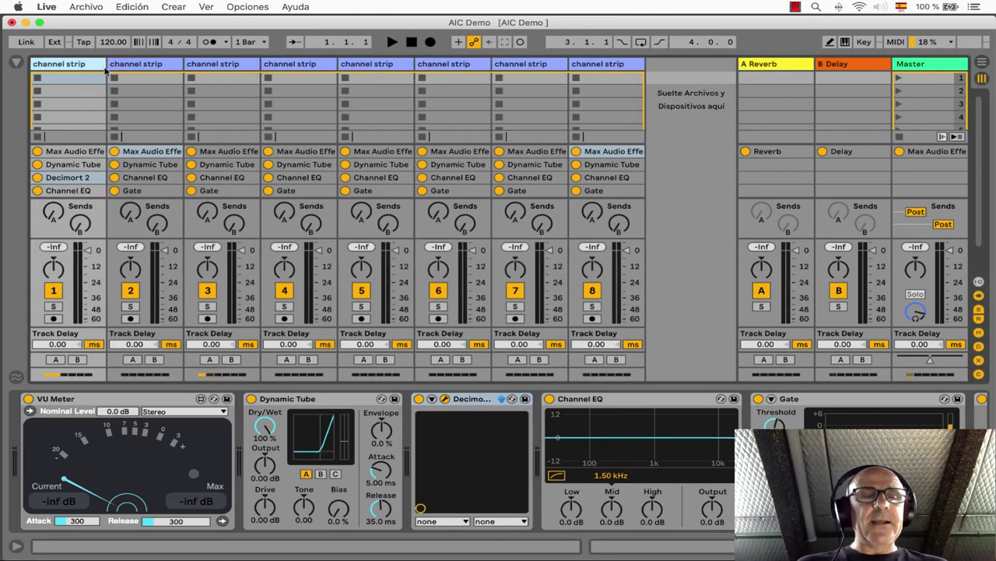
Step: View the devices on the A Reverb and B Delay returns and the Master track, and hide the device view
{"action": "left_click", "coordinate": [754, 65]}
{"action": "left_click", "coordinate": [795, 155]}
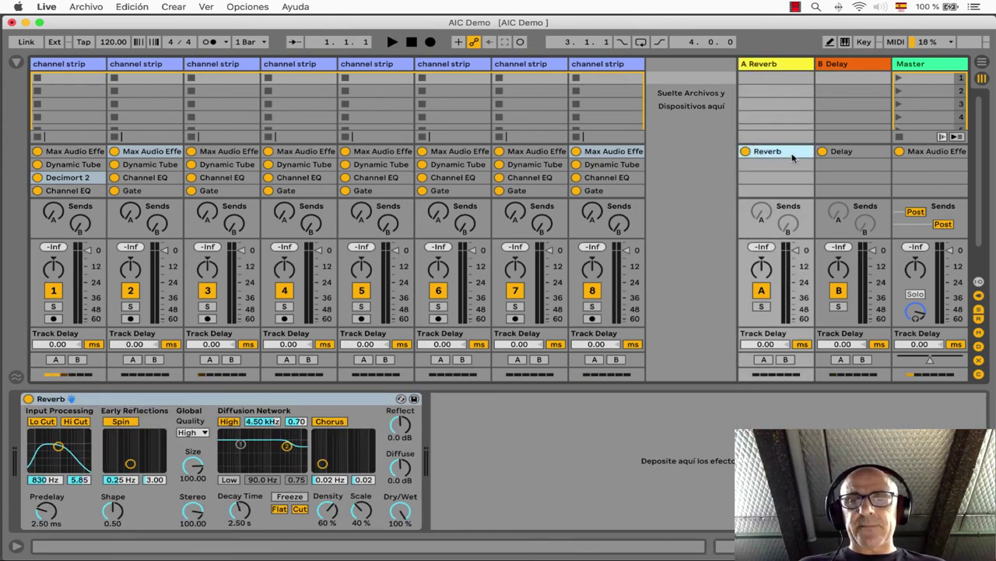
{"action": "left_click", "coordinate": [872, 153]}
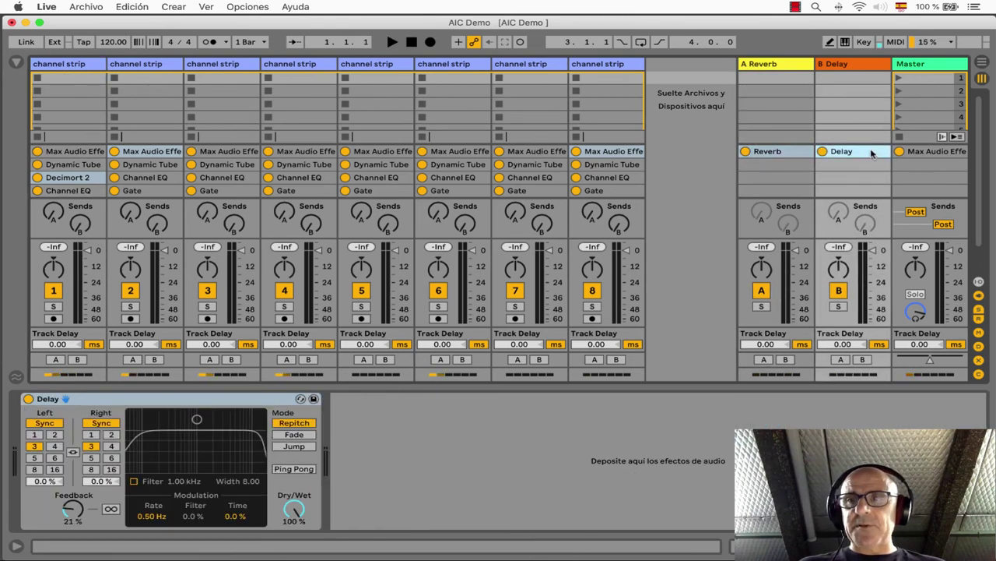
{"action": "left_click", "coordinate": [923, 65]}
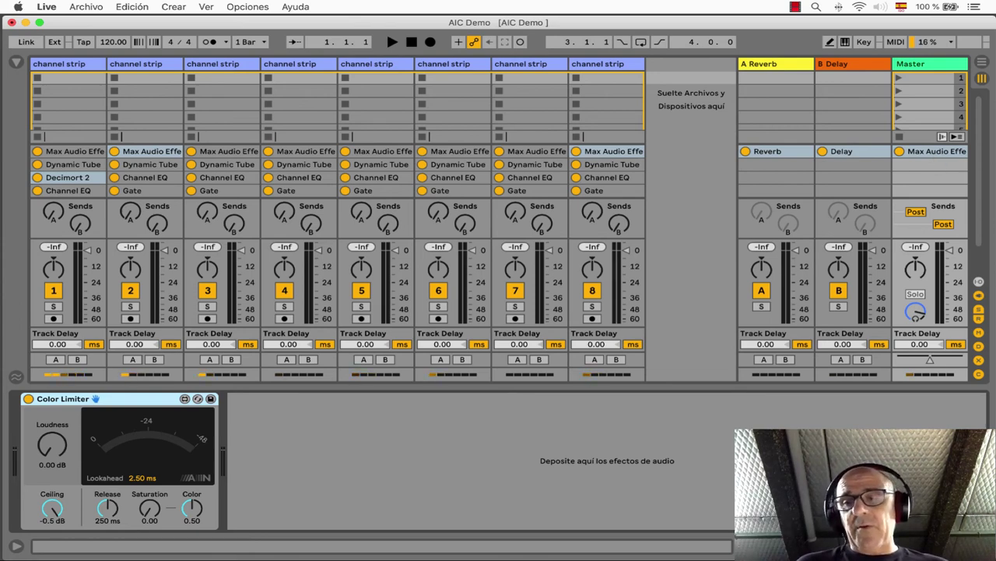
{"action": "left_click", "coordinate": [982, 546]}
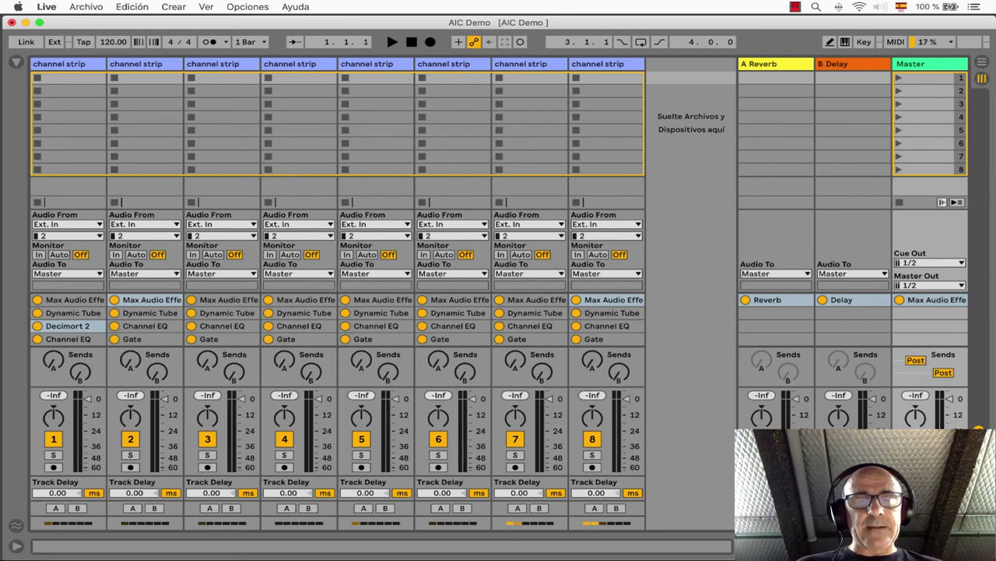